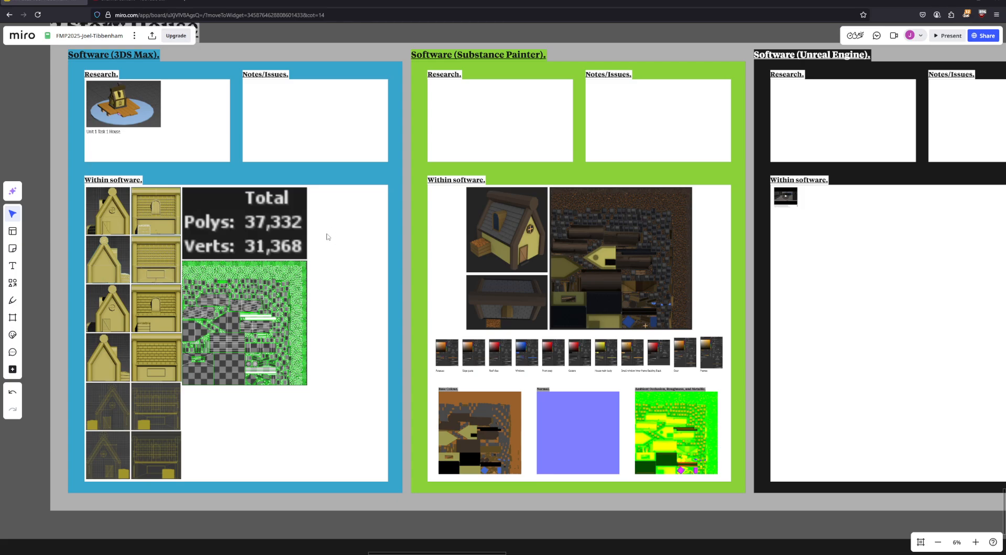
Switch to 3ds Max, select the main house body and examine its wall edges beneath the roof gutter
{"action": "key", "text": "alt+Tab"}
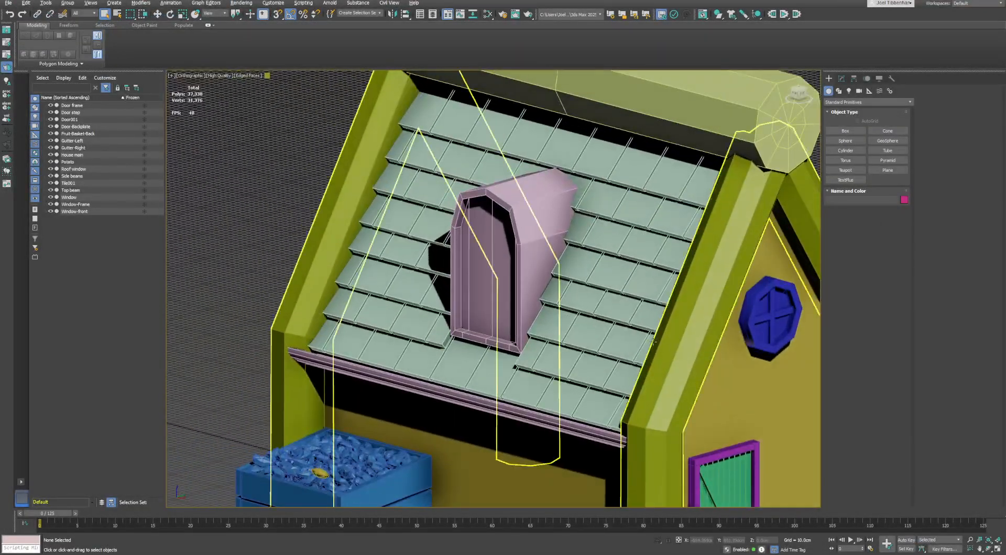
{"action": "left_click", "coordinate": [755, 404]}
{"action": "middle_click_drag", "start_coordinate": [754, 405], "coordinate": [548, 319], "text": "alt"}
{"action": "middle_click_drag", "start_coordinate": [556, 352], "coordinate": [563, 265]}
{"action": "scroll", "coordinate": [545, 367], "scroll_direction": "up", "scroll_amount": 5}
{"action": "middle_click_drag", "start_coordinate": [551, 363], "coordinate": [537, 352], "text": "alt"}
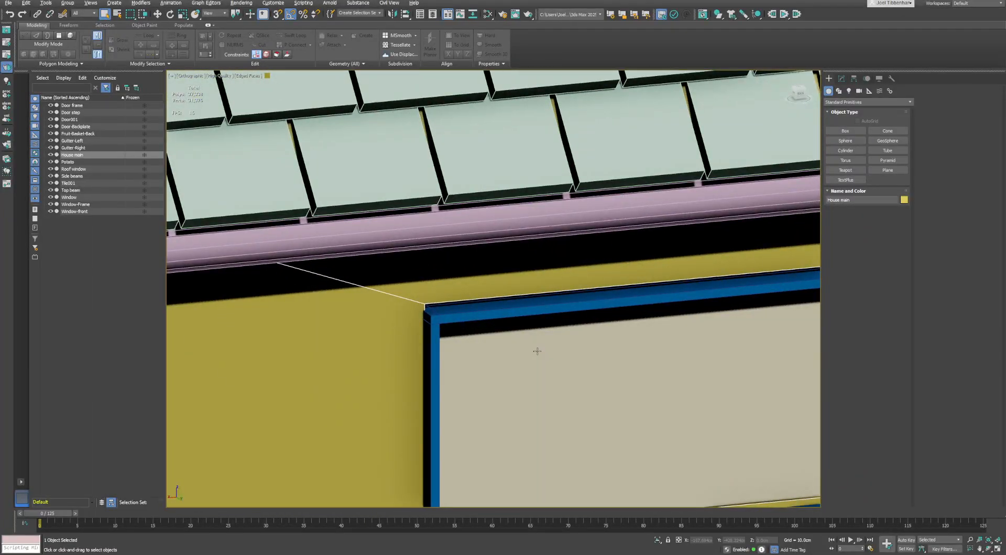
{"action": "scroll", "coordinate": [471, 307], "scroll_direction": "up", "scroll_amount": 4}
{"action": "middle_click_drag", "start_coordinate": [449, 305], "coordinate": [505, 294]}
Examine the front of the house around the door and round window, and the crate beside the side wall
{"action": "scroll", "coordinate": [472, 302], "scroll_direction": "down", "scroll_amount": 9}
{"action": "scroll", "coordinate": [522, 300], "scroll_direction": "down", "scroll_amount": 3}
{"action": "mouse_move", "coordinate": [498, 295]}
{"action": "middle_mouse_down", "text": "alt"}
{"action": "mouse_move", "coordinate": [547, 310]}
{"action": "mouse_move", "coordinate": [482, 286]}
{"action": "middle_mouse_up", "text": "alt"}
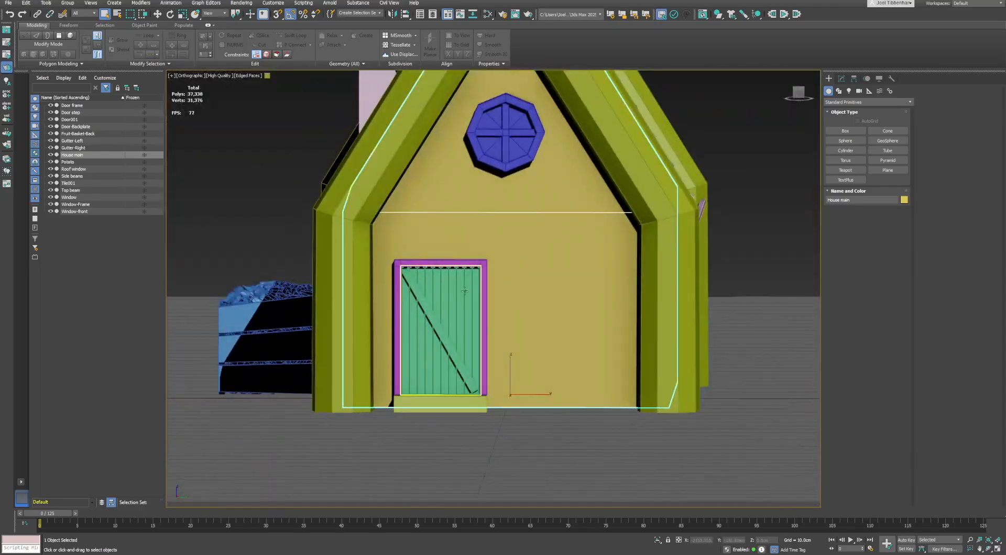
{"action": "scroll", "coordinate": [406, 269], "scroll_direction": "up", "scroll_amount": 8}
{"action": "scroll", "coordinate": [410, 249], "scroll_direction": "down", "scroll_amount": 10}
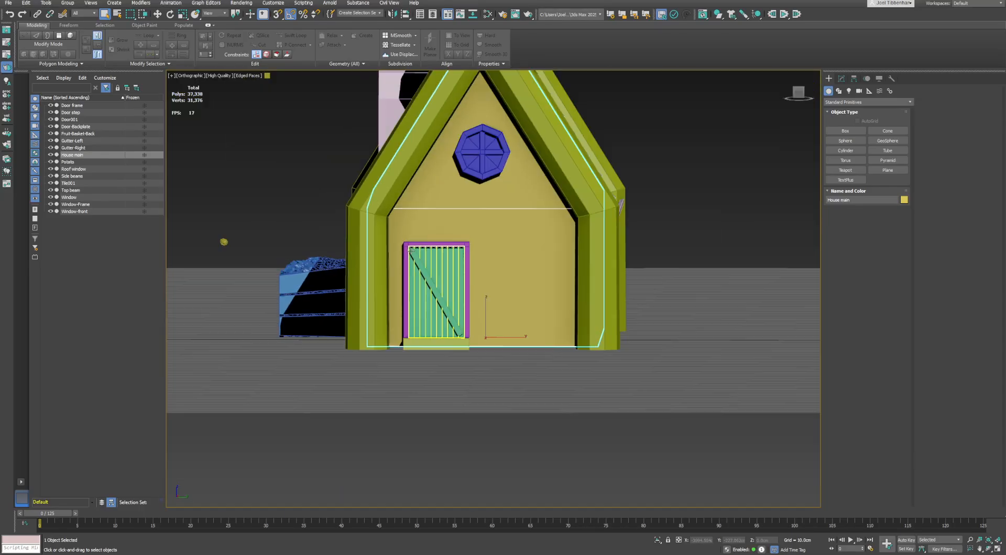
{"action": "middle_click_drag", "start_coordinate": [410, 250], "coordinate": [376, 303], "text": "alt"}
{"action": "scroll", "coordinate": [377, 302], "scroll_direction": "up", "scroll_amount": 8}
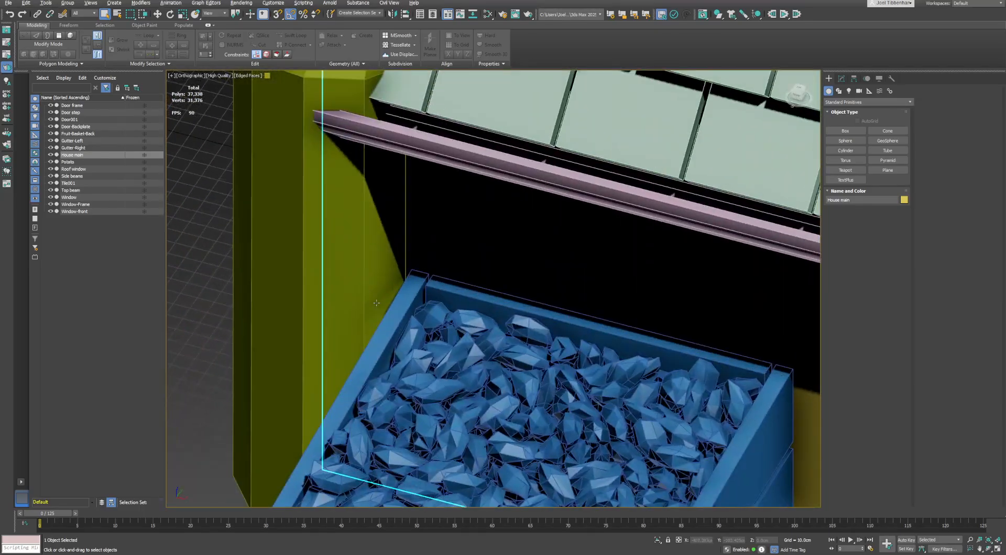
Select the single potato beside the fruit basket and change the seed of its Noise modifier
{"action": "left_click", "coordinate": [425, 326]}
{"action": "middle_click_drag", "start_coordinate": [425, 326], "coordinate": [437, 254], "text": "alt"}
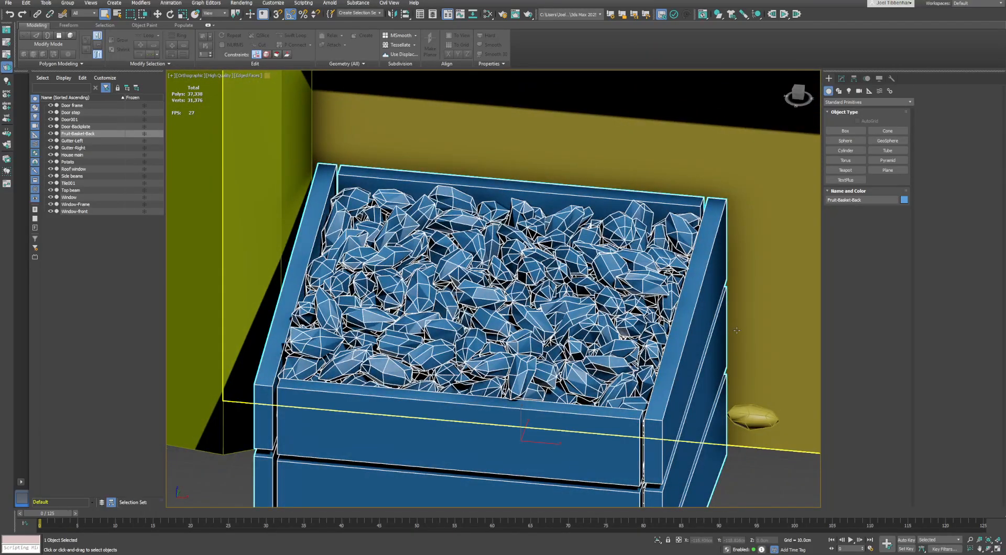
{"action": "left_click", "coordinate": [765, 421]}
{"action": "left_click", "coordinate": [841, 78]}
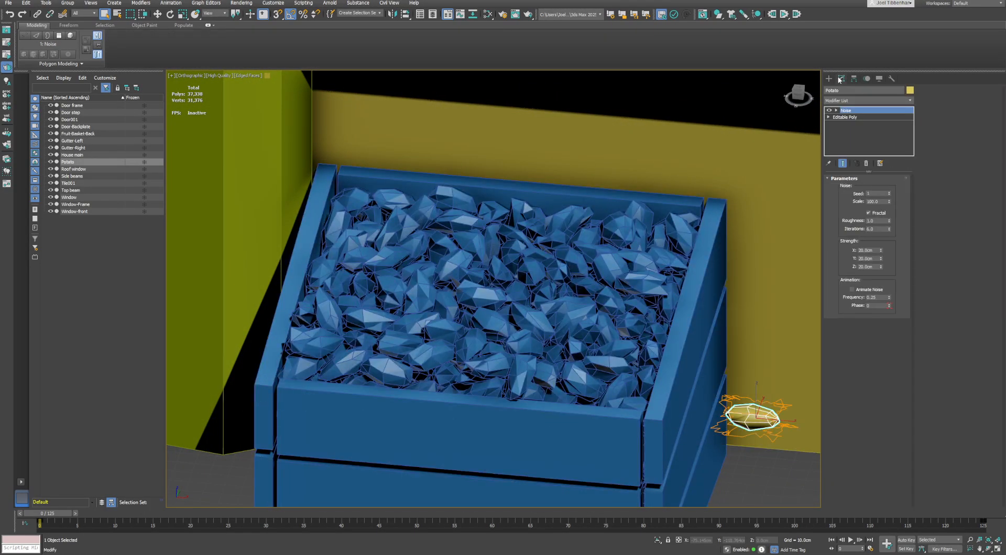
{"action": "left_click_drag", "start_coordinate": [889, 193], "coordinate": [900, 48]}
Compare the potato's shape with its Noise modifier turned off and on
{"action": "middle_click_drag", "start_coordinate": [593, 275], "coordinate": [571, 291], "text": "alt"}
{"action": "scroll", "coordinate": [544, 282], "scroll_direction": "down", "scroll_amount": 5}
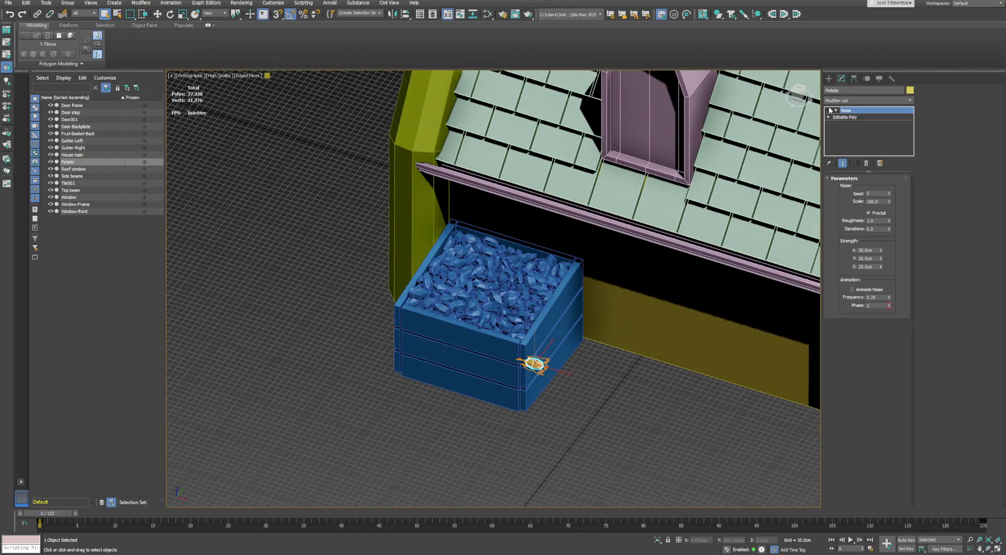
{"action": "scroll", "coordinate": [576, 333], "scroll_direction": "up", "scroll_amount": 5}
{"action": "middle_click_drag", "start_coordinate": [543, 360], "coordinate": [510, 346]}
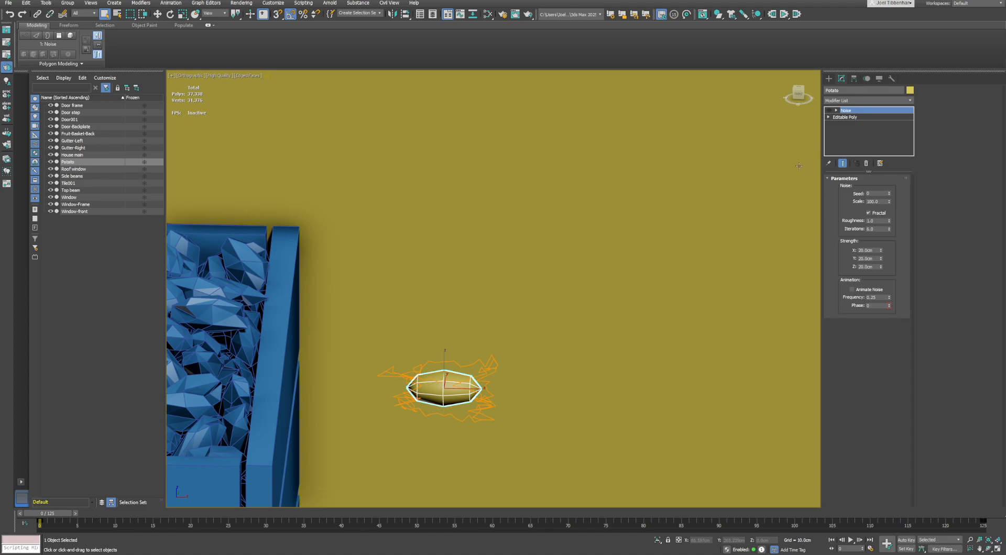
{"action": "mouse_move", "coordinate": [394, 305]}
{"action": "middle_mouse_down", "text": "alt"}
{"action": "mouse_move", "coordinate": [366, 355]}
{"action": "mouse_move", "coordinate": [314, 348]}
{"action": "mouse_move", "coordinate": [460, 321]}
{"action": "middle_mouse_up", "text": "alt"}
{"action": "middle_click_drag", "start_coordinate": [384, 370], "coordinate": [489, 325]}
{"action": "middle_click_drag", "start_coordinate": [231, 311], "coordinate": [335, 275]}
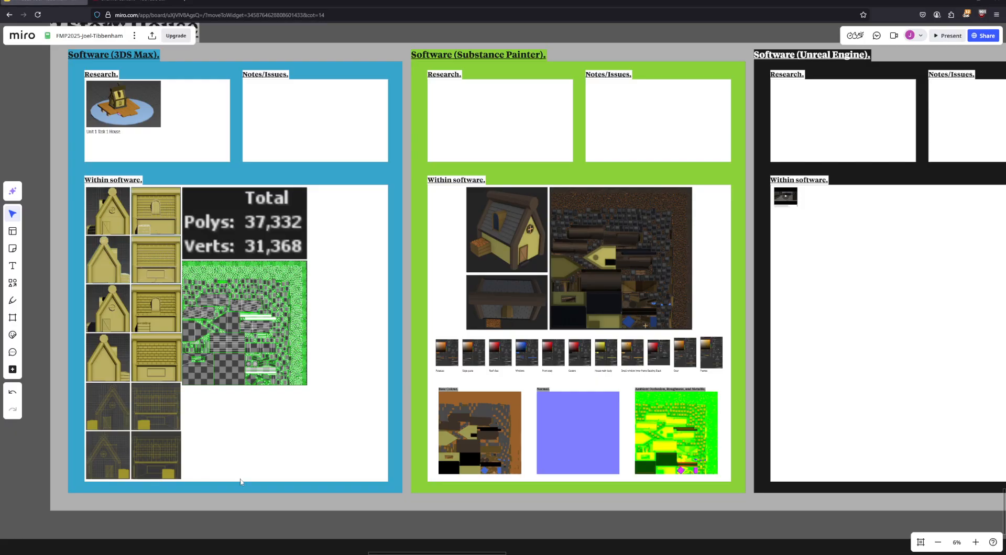
Switch to the Miro board and examine the Mass FX physics simulation video card in the Steam Train research area
{"action": "scroll", "coordinate": [327, 303], "scroll_direction": "down", "scroll_amount": 5}
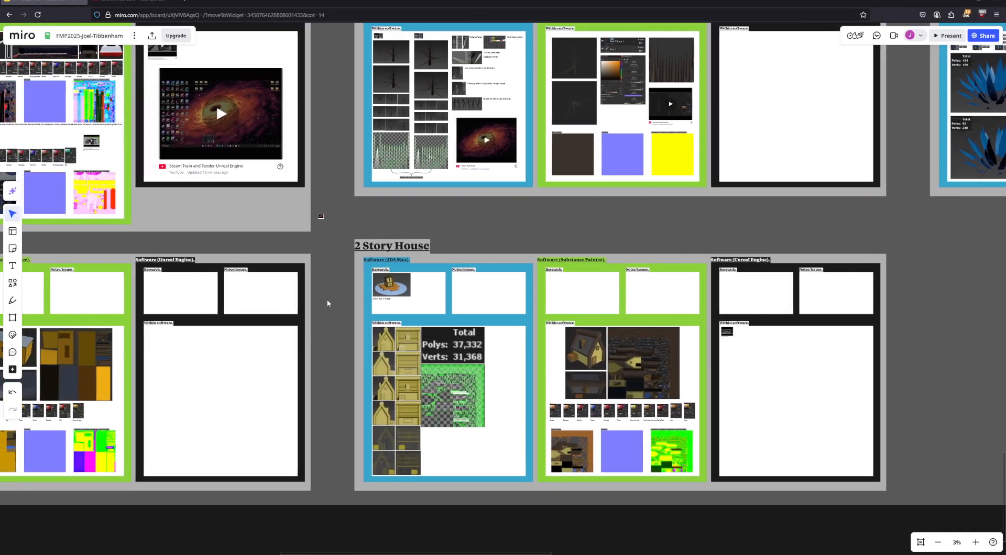
{"action": "middle_click_drag", "start_coordinate": [327, 303], "coordinate": [616, 451]}
{"action": "middle_click_drag", "start_coordinate": [479, 347], "coordinate": [502, 297]}
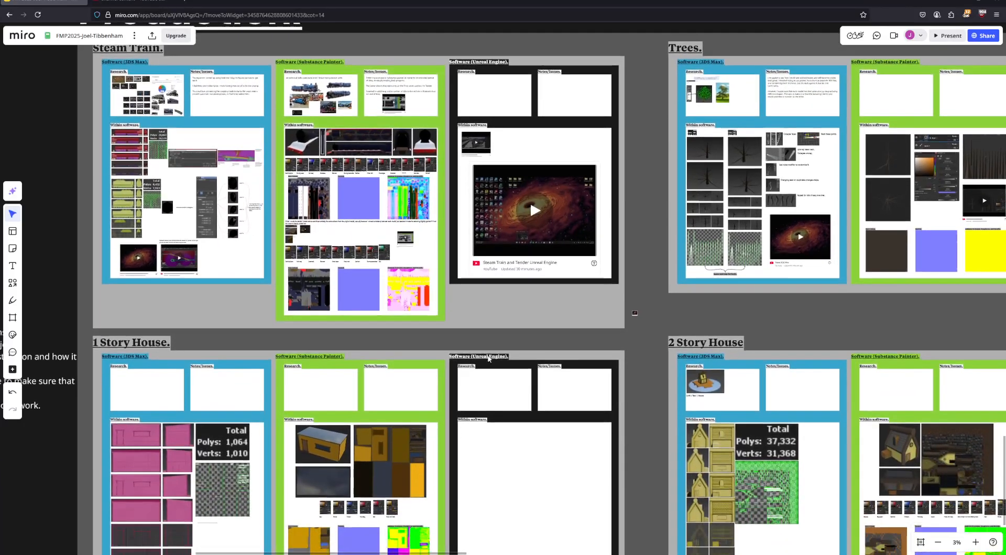
{"action": "scroll", "coordinate": [487, 359], "scroll_direction": "down", "scroll_amount": 3}
{"action": "scroll", "coordinate": [157, 179], "scroll_direction": "up", "scroll_amount": 5}
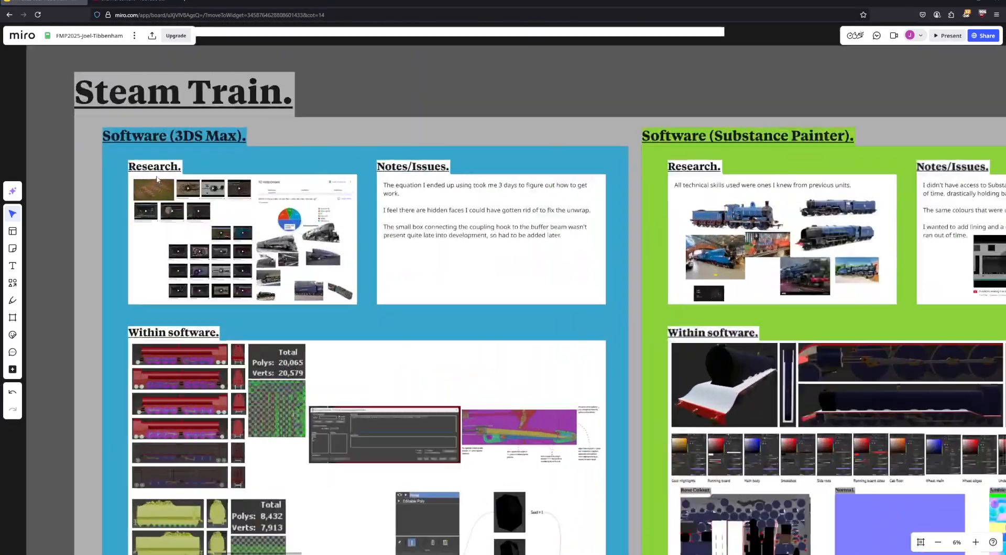
{"action": "scroll", "coordinate": [157, 179], "scroll_direction": "up", "scroll_amount": 10}
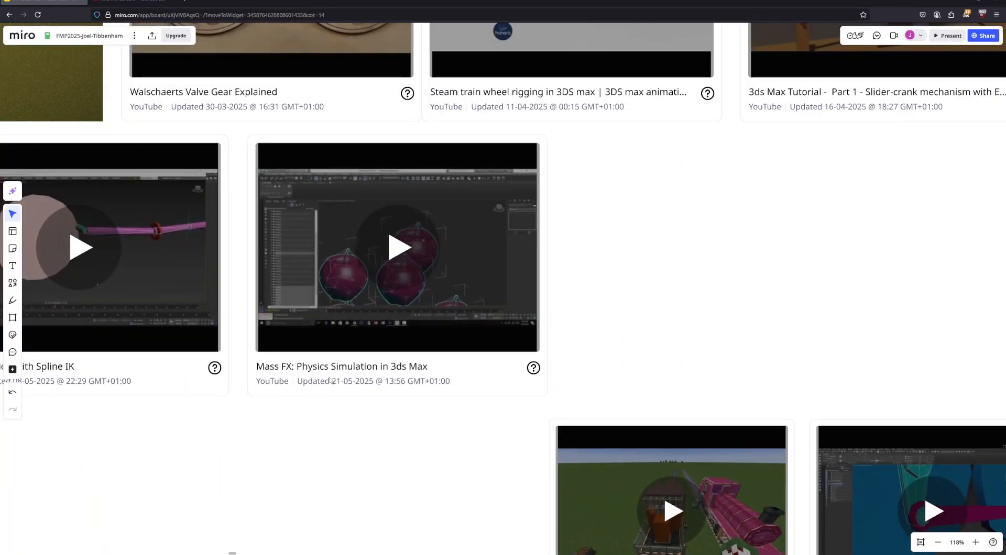
{"action": "left_click", "coordinate": [334, 413]}
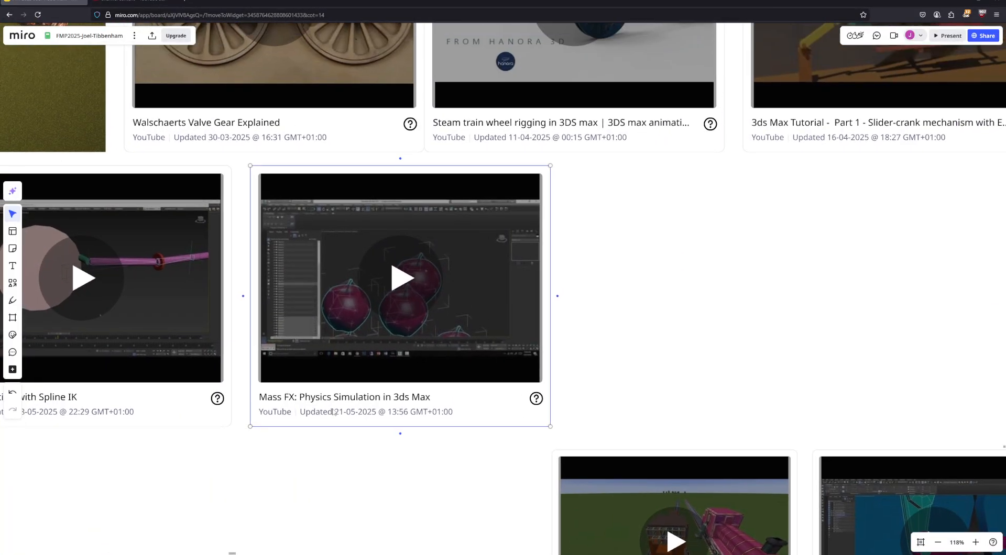
{"action": "scroll", "coordinate": [333, 412], "scroll_direction": "up", "scroll_amount": 3}
{"action": "mouse_move", "coordinate": [334, 412]}
{"action": "middle_mouse_down"}
{"action": "mouse_move", "coordinate": [356, 420]}
{"action": "mouse_move", "coordinate": [331, 429]}
{"action": "middle_mouse_up"}
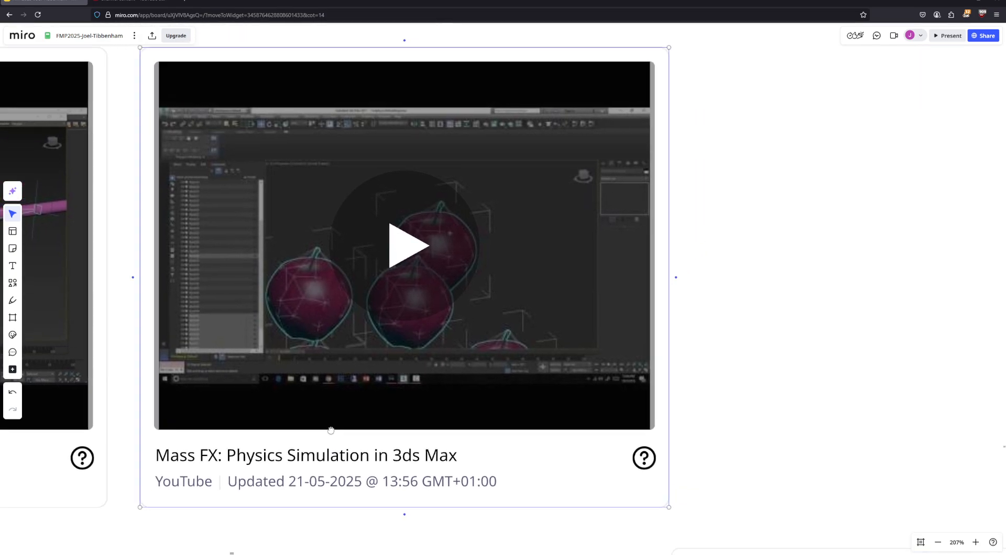
Look over the Steam Train and Trees sections of the board and return to the 2 Story House section
{"action": "scroll", "coordinate": [330, 429], "scroll_direction": "down", "scroll_amount": 15}
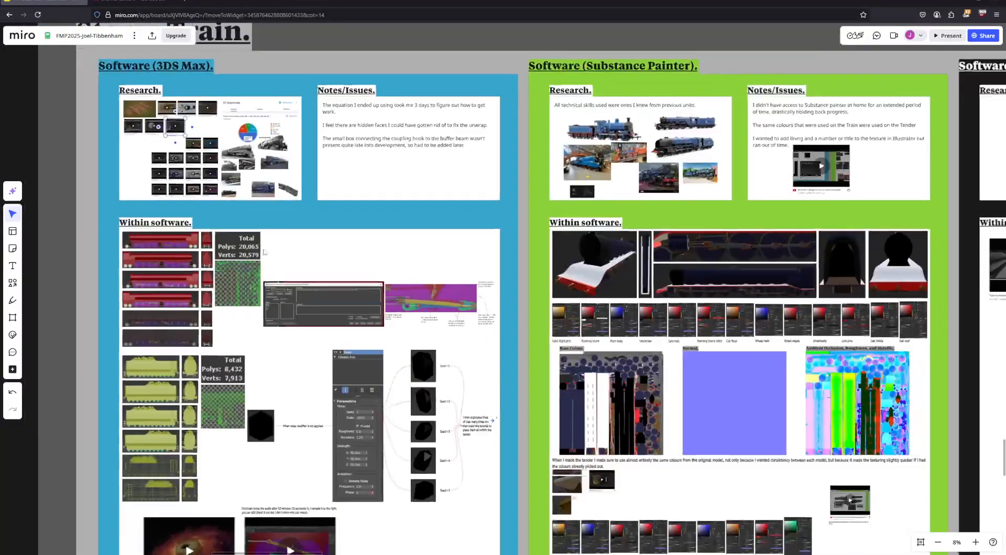
{"action": "middle_click_drag", "start_coordinate": [265, 252], "coordinate": [188, 176]}
{"action": "middle_click_drag", "start_coordinate": [595, 421], "coordinate": [241, 222]}
{"action": "middle_click_drag", "start_coordinate": [372, 223], "coordinate": [239, 300]}
{"action": "scroll", "coordinate": [239, 300], "scroll_direction": "down", "scroll_amount": 4}
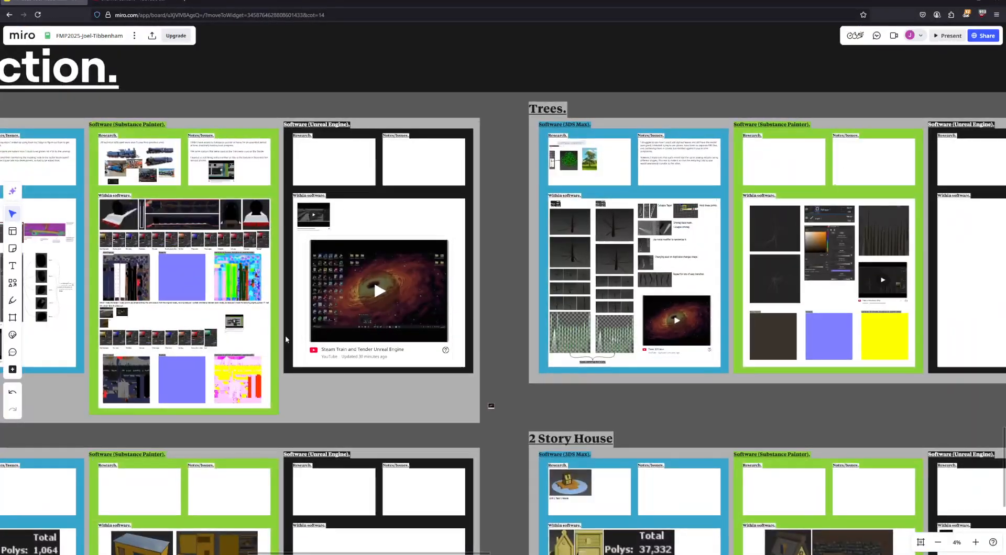
{"action": "scroll", "coordinate": [285, 340], "scroll_direction": "down", "scroll_amount": 1}
{"action": "middle_click_drag", "start_coordinate": [391, 465], "coordinate": [221, 326]}
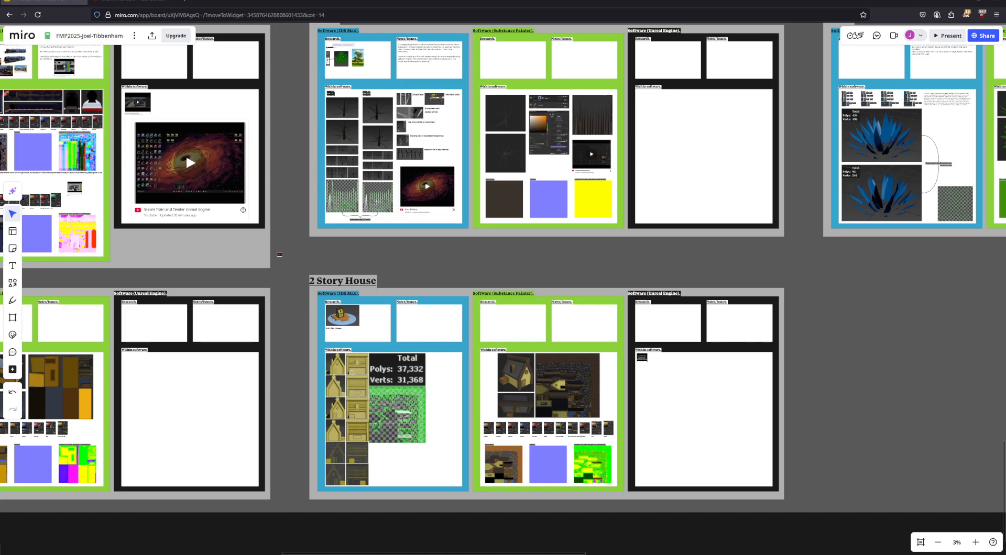
View the image of the piled potato simulation, close it and examine the 2 Story House section's 3DS Max frame
{"action": "left_click", "coordinate": [186, 477]}
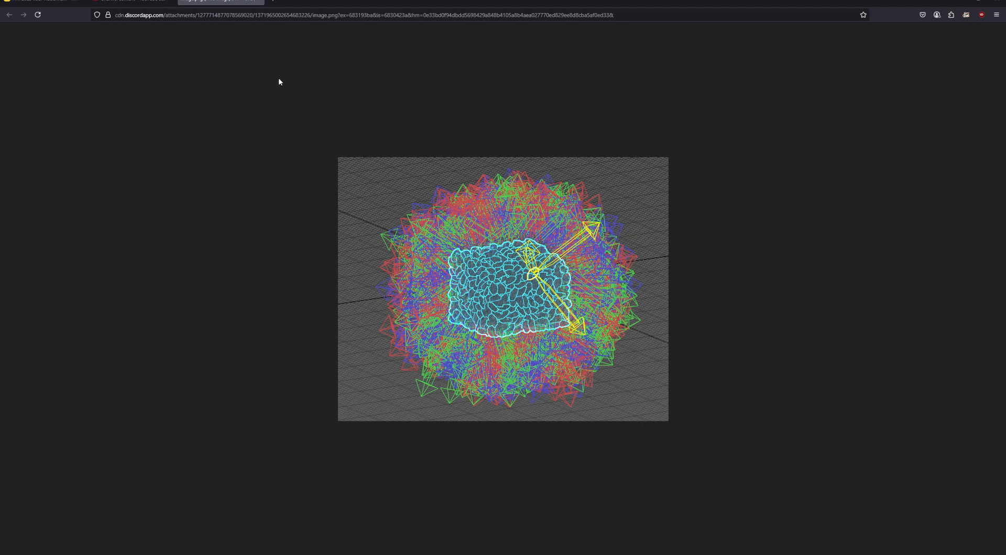
{"action": "left_click", "coordinate": [258, 1]}
{"action": "middle_click_drag", "start_coordinate": [467, 391], "coordinate": [379, 336]}
{"action": "scroll", "coordinate": [379, 335], "scroll_direction": "up", "scroll_amount": 3}
{"action": "scroll", "coordinate": [354, 288], "scroll_direction": "up", "scroll_amount": 1}
{"action": "middle_click_drag", "start_coordinate": [354, 288], "coordinate": [449, 240]}
{"action": "middle_click_drag", "start_coordinate": [400, 329], "coordinate": [437, 305]}
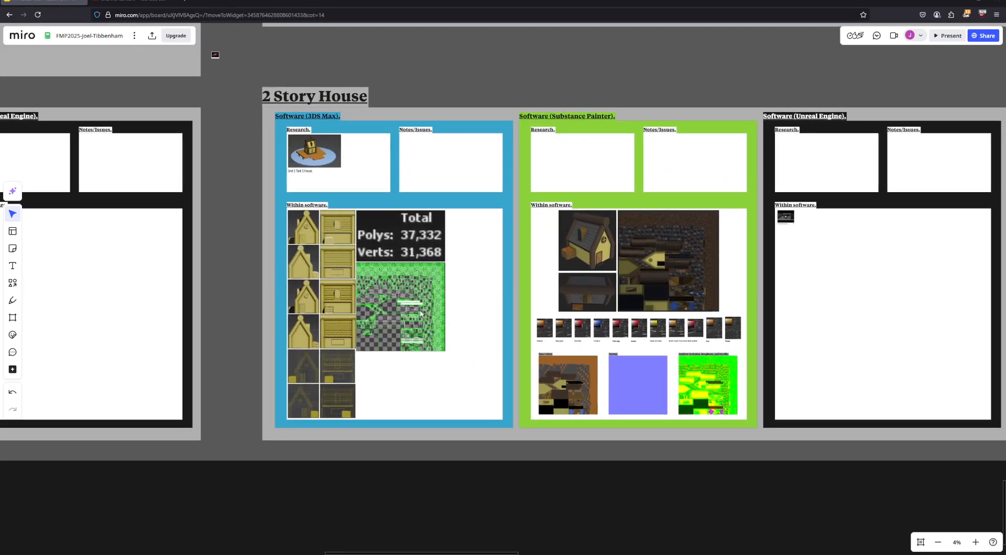
{"action": "scroll", "coordinate": [325, 350], "scroll_direction": "up", "scroll_amount": 5}
{"action": "middle_click_drag", "start_coordinate": [326, 344], "coordinate": [407, 218]}
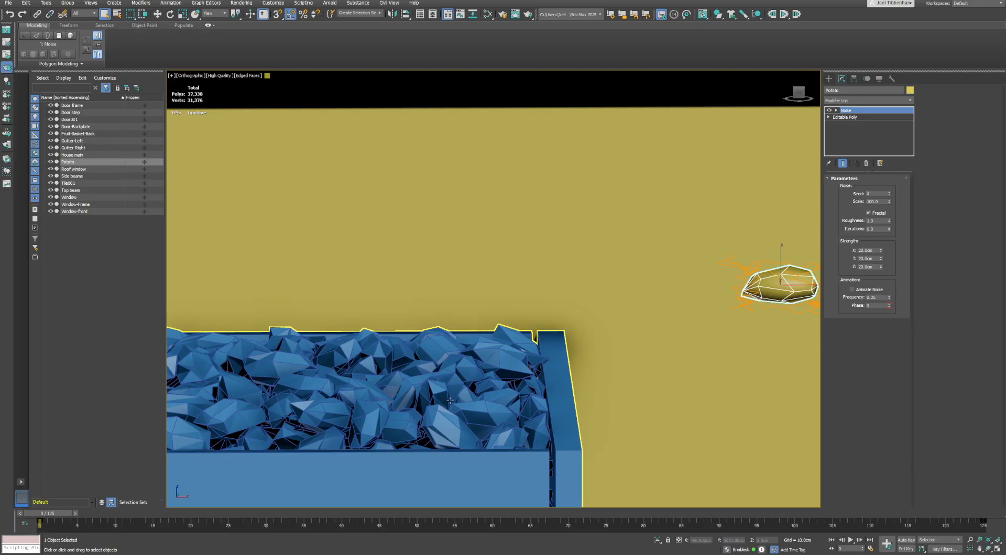
Select the fruit basket in 3ds Max and repeatedly hide and show it to compare the scene's polygon totals
{"action": "left_click", "coordinate": [449, 401]}
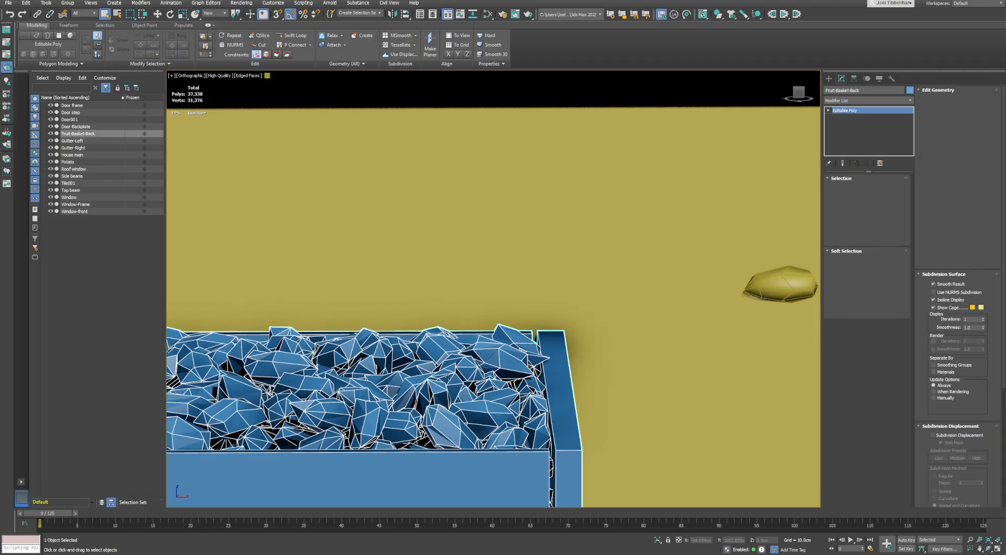
{"action": "middle_click_drag", "start_coordinate": [449, 400], "coordinate": [415, 417], "text": "alt"}
{"action": "middle_click_drag", "start_coordinate": [415, 417], "coordinate": [476, 323]}
{"action": "scroll", "coordinate": [476, 323], "scroll_direction": "down", "scroll_amount": 5}
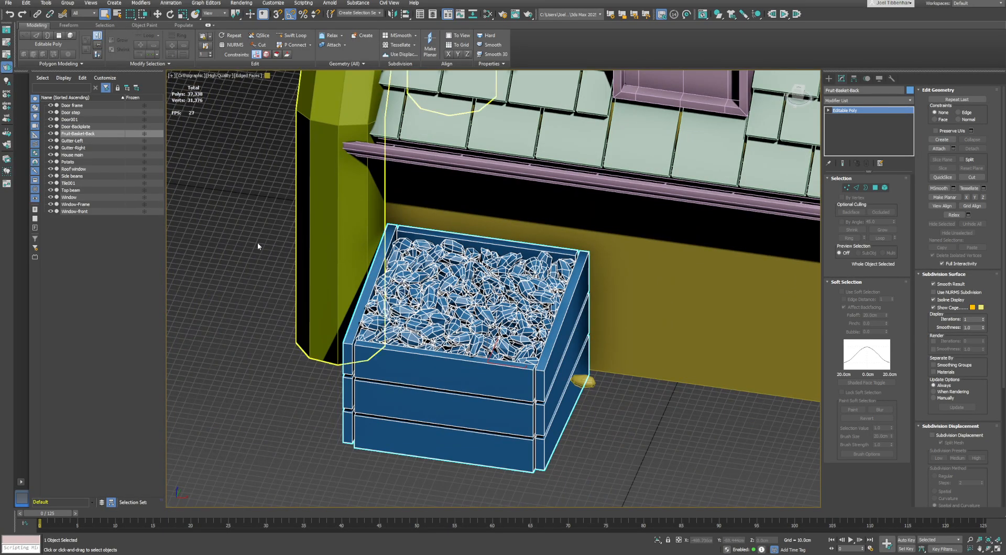
{"action": "left_click", "coordinate": [52, 134]}
{"action": "left_click", "coordinate": [51, 134]}
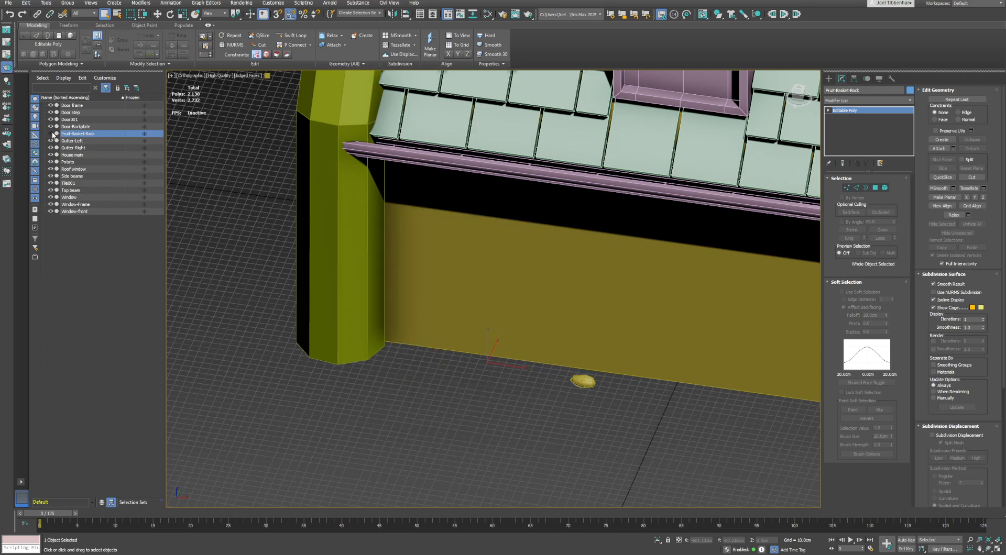
{"action": "left_click", "coordinate": [51, 134]}
{"action": "left_click", "coordinate": [51, 134]}
{"action": "left_click", "coordinate": [51, 134]}
{"action": "left_click", "coordinate": [51, 134]}
{"action": "left_click", "coordinate": [51, 134]}
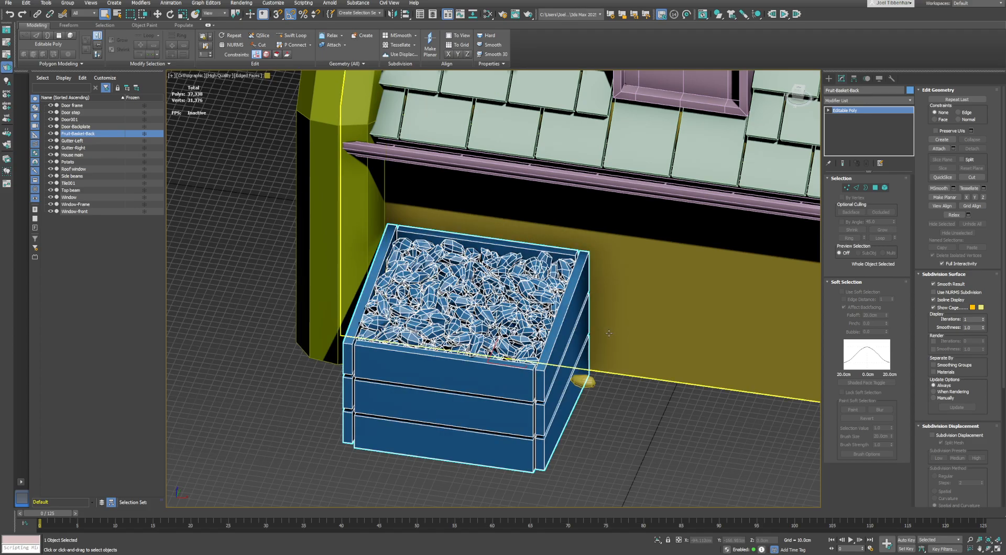
Examine the filled fruit basket and the house's tiled roof with its dormer window
{"action": "middle_click_drag", "start_coordinate": [455, 336], "coordinate": [436, 361]}
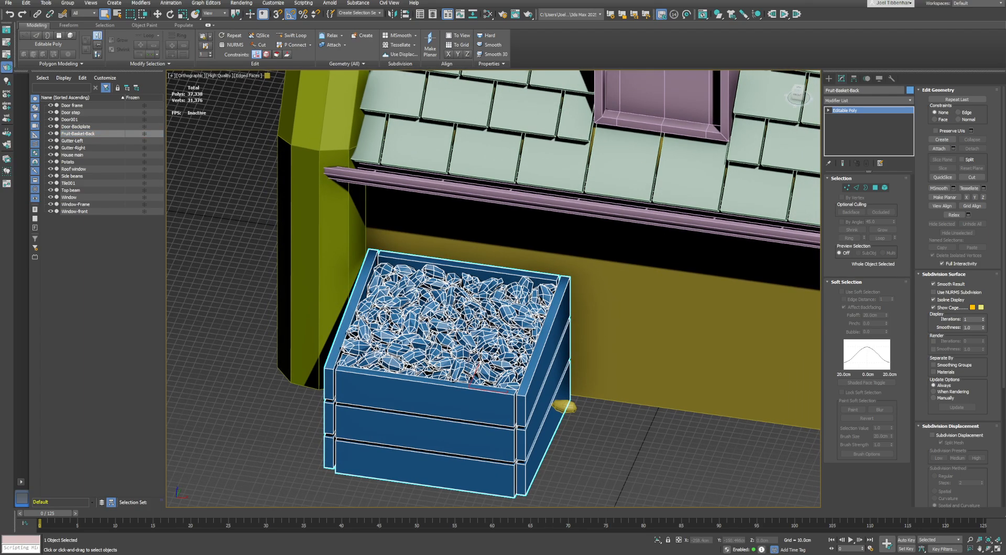
{"action": "middle_click_drag", "start_coordinate": [430, 289], "coordinate": [441, 302]}
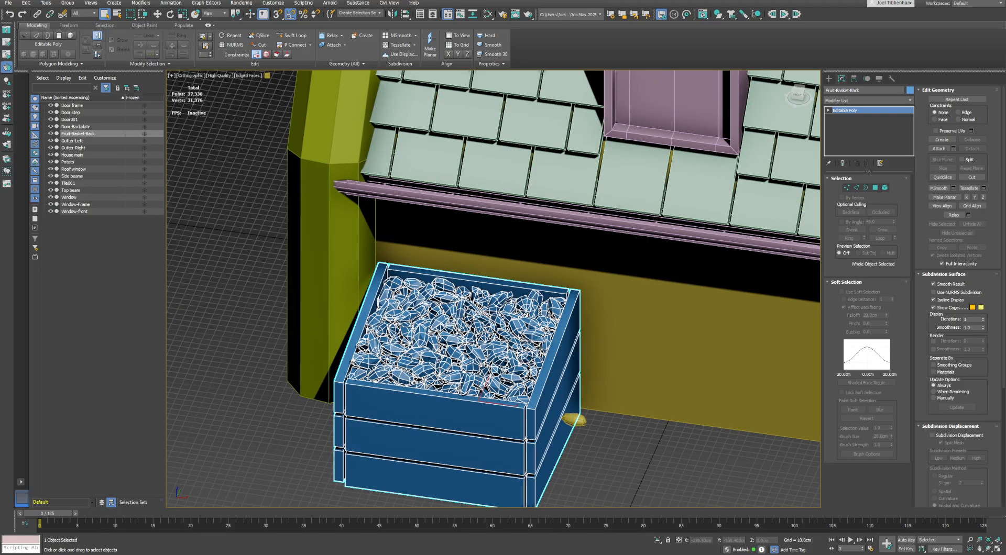
{"action": "middle_click_drag", "start_coordinate": [479, 387], "coordinate": [487, 288], "text": "alt"}
{"action": "scroll", "coordinate": [493, 288], "scroll_direction": "up", "scroll_amount": 1}
{"action": "scroll", "coordinate": [471, 314], "scroll_direction": "down", "scroll_amount": 4}
{"action": "middle_click_drag", "start_coordinate": [461, 320], "coordinate": [332, 362]}
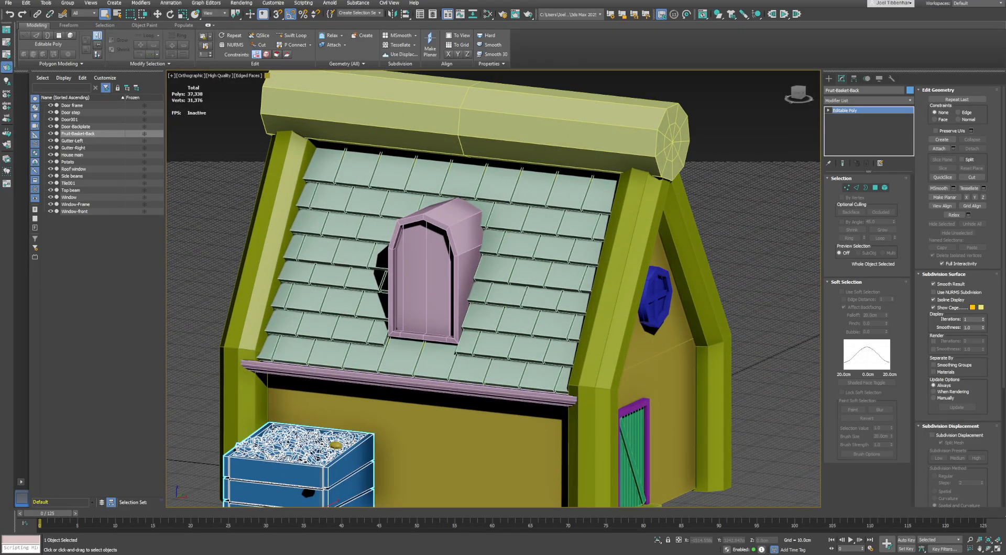
Open the house scene in which the parts are attached into one object, and close the security messages window
{"action": "key", "text": "ctrl+o"}
{"action": "left_click", "coordinate": [502, 288]}
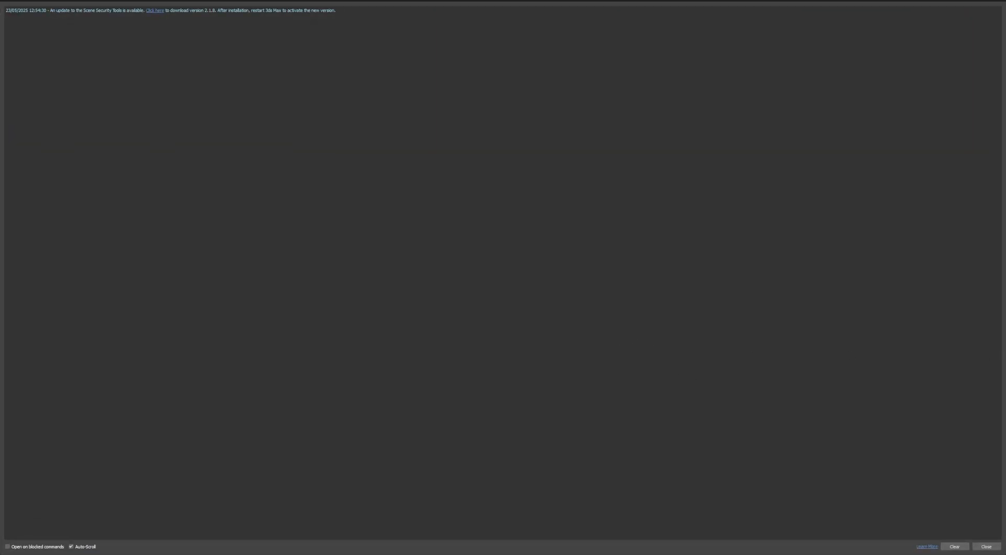
{"action": "left_click", "coordinate": [1000, 2]}
Select the combined house object and examine its potato crate, side wall and front door
{"action": "middle_click_drag", "start_coordinate": [466, 272], "coordinate": [536, 290], "text": "alt"}
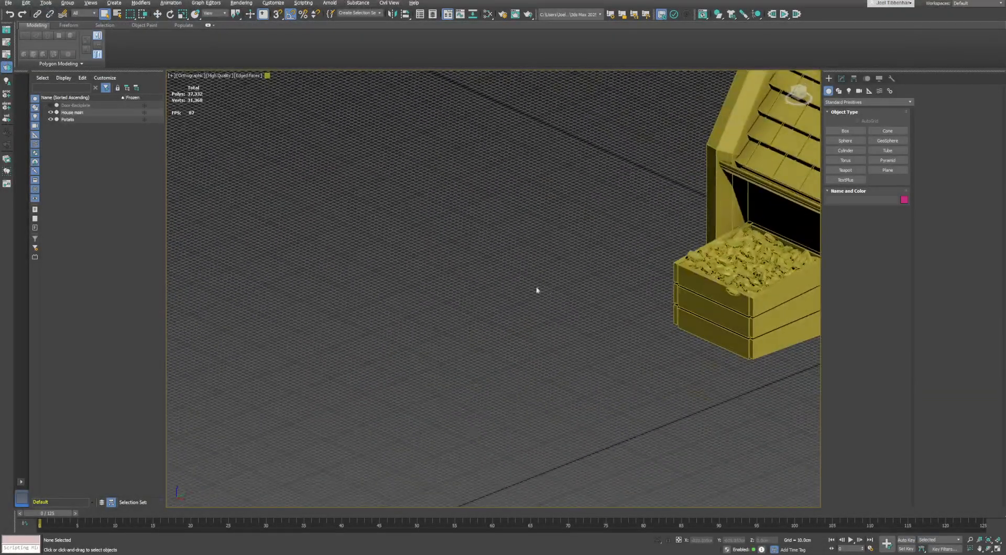
{"action": "middle_click_drag", "start_coordinate": [694, 285], "coordinate": [508, 263]}
{"action": "scroll", "coordinate": [523, 282], "scroll_direction": "up", "scroll_amount": 10}
{"action": "left_click", "coordinate": [493, 281]}
{"action": "scroll", "coordinate": [508, 262], "scroll_direction": "down", "scroll_amount": 6}
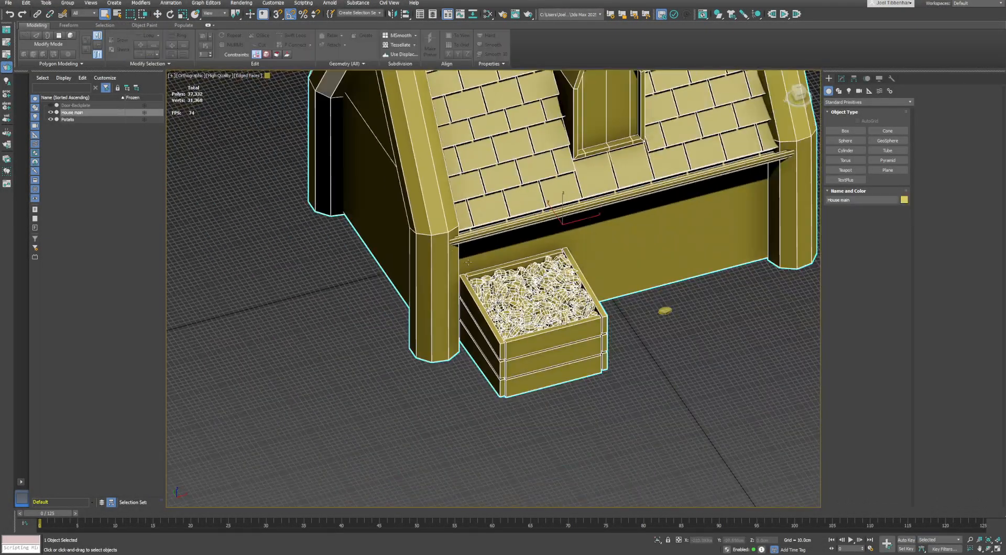
{"action": "mouse_move", "coordinate": [634, 309]}
{"action": "middle_mouse_down"}
{"action": "mouse_move", "coordinate": [617, 315]}
{"action": "mouse_move", "coordinate": [631, 314]}
{"action": "middle_mouse_up"}
{"action": "left_click", "coordinate": [645, 318]}
{"action": "scroll", "coordinate": [645, 320], "scroll_direction": "up", "scroll_amount": 4}
{"action": "middle_click_drag", "start_coordinate": [631, 314], "coordinate": [494, 305]}
{"action": "left_click", "coordinate": [660, 279]}
{"action": "middle_click_drag", "start_coordinate": [660, 280], "coordinate": [603, 246], "text": "alt"}
{"action": "middle_click_drag", "start_coordinate": [603, 246], "coordinate": [473, 272]}
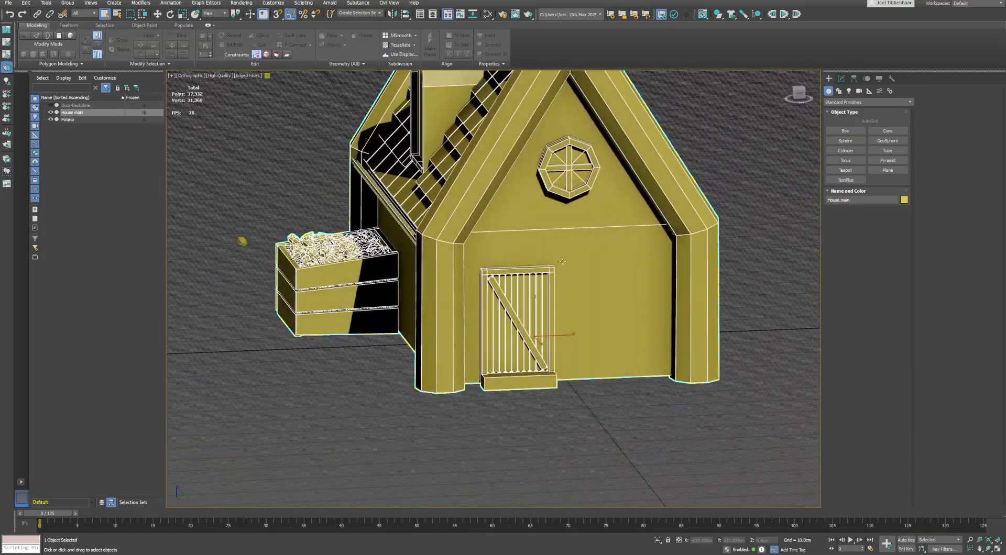
Unhide the Door-Backplate object and examine the door area
{"action": "left_click", "coordinate": [50, 105]}
{"action": "scroll", "coordinate": [592, 324], "scroll_direction": "up", "scroll_amount": 7}
{"action": "middle_click_drag", "start_coordinate": [414, 305], "coordinate": [463, 260]}
{"action": "middle_click_drag", "start_coordinate": [348, 256], "coordinate": [521, 259]}
{"action": "scroll", "coordinate": [365, 213], "scroll_direction": "down", "scroll_amount": 7}
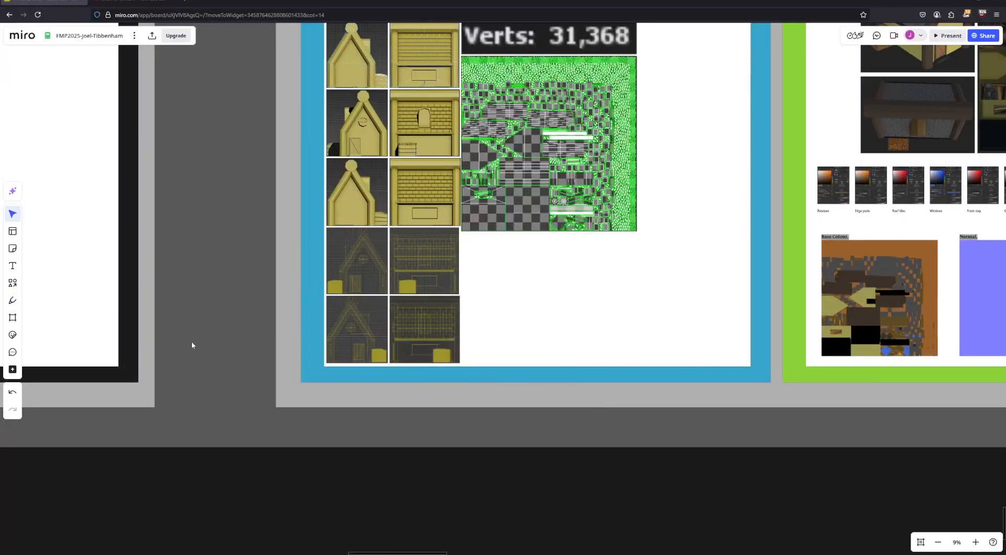
Switch to the Miro board and examine the Unit 1 Task 1 House picture in the 2 Story House research area
{"action": "scroll", "coordinate": [406, 149], "scroll_direction": "up", "scroll_amount": 4}
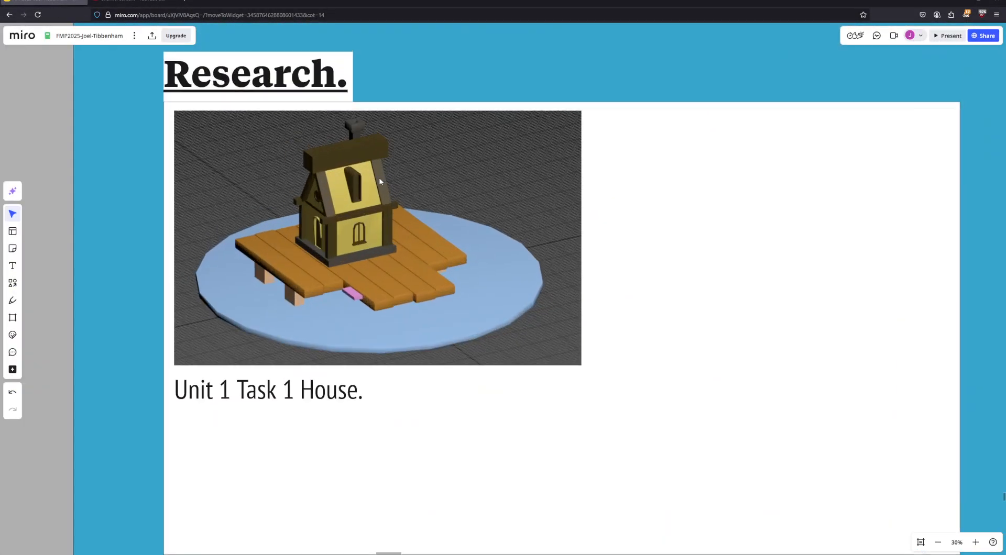
Examine the Unit 1 Task 1 House reference picture closely and compare it with the house views under Within software
{"action": "middle_click_drag", "start_coordinate": [293, 225], "coordinate": [326, 261]}
{"action": "scroll", "coordinate": [357, 259], "scroll_direction": "up", "scroll_amount": 1}
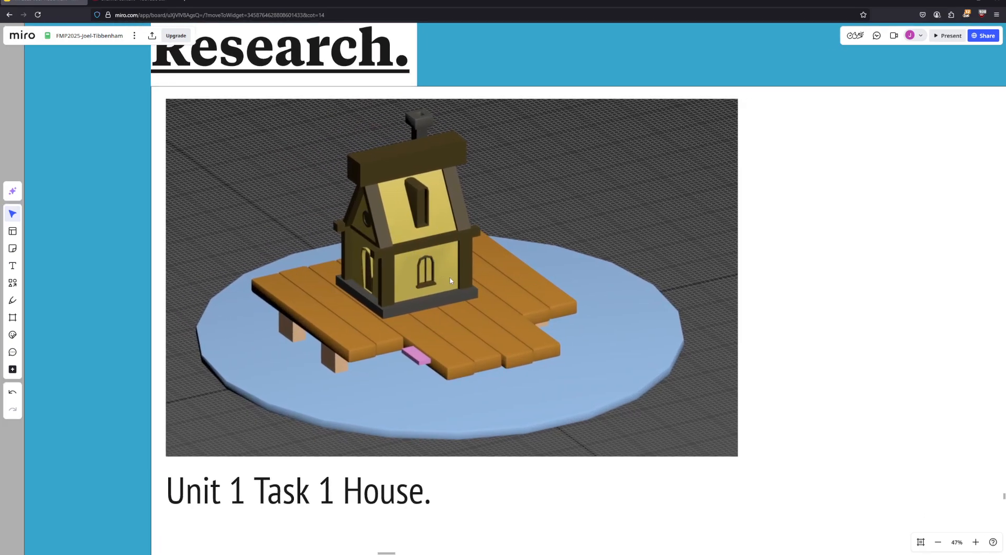
{"action": "middle_click_drag", "start_coordinate": [461, 285], "coordinate": [431, 293]}
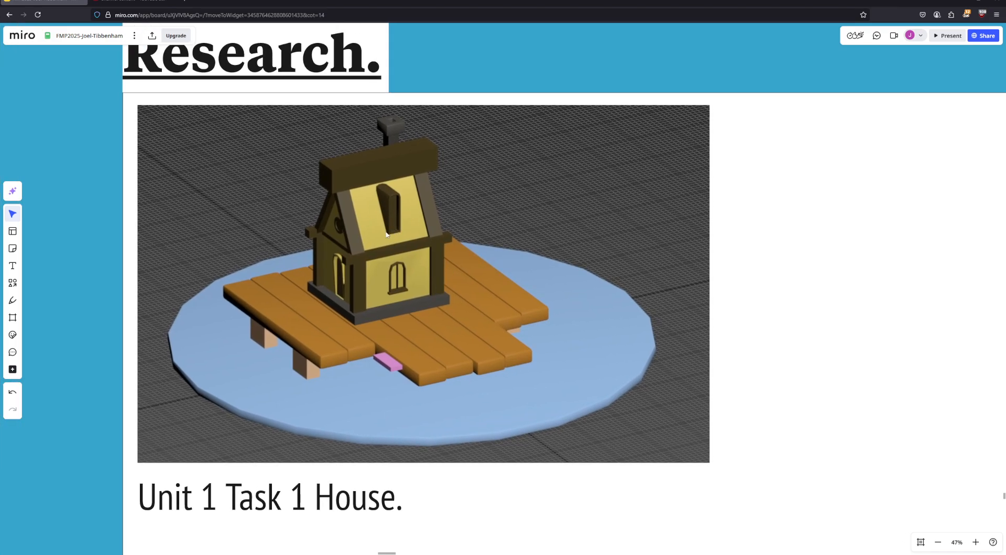
{"action": "scroll", "coordinate": [386, 234], "scroll_direction": "down", "scroll_amount": 5}
{"action": "middle_click_drag", "start_coordinate": [386, 234], "coordinate": [370, 166]}
{"action": "scroll", "coordinate": [377, 188], "scroll_direction": "down", "scroll_amount": 1}
{"action": "scroll", "coordinate": [388, 314], "scroll_direction": "down", "scroll_amount": 1}
{"action": "middle_click_drag", "start_coordinate": [387, 314], "coordinate": [360, 230]}
{"action": "middle_click_drag", "start_coordinate": [386, 434], "coordinate": [343, 205]}
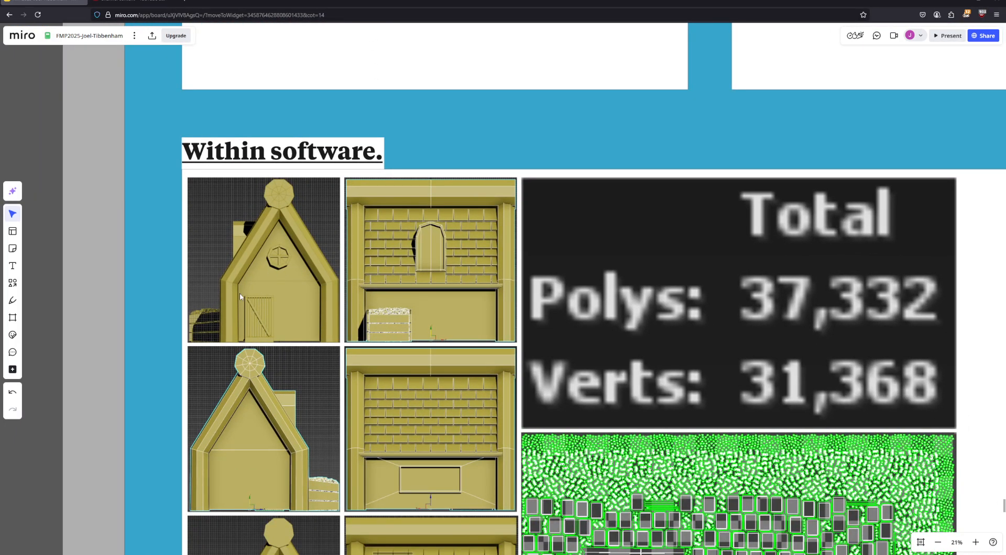
{"action": "middle_click_drag", "start_coordinate": [218, 88], "coordinate": [230, 340]}
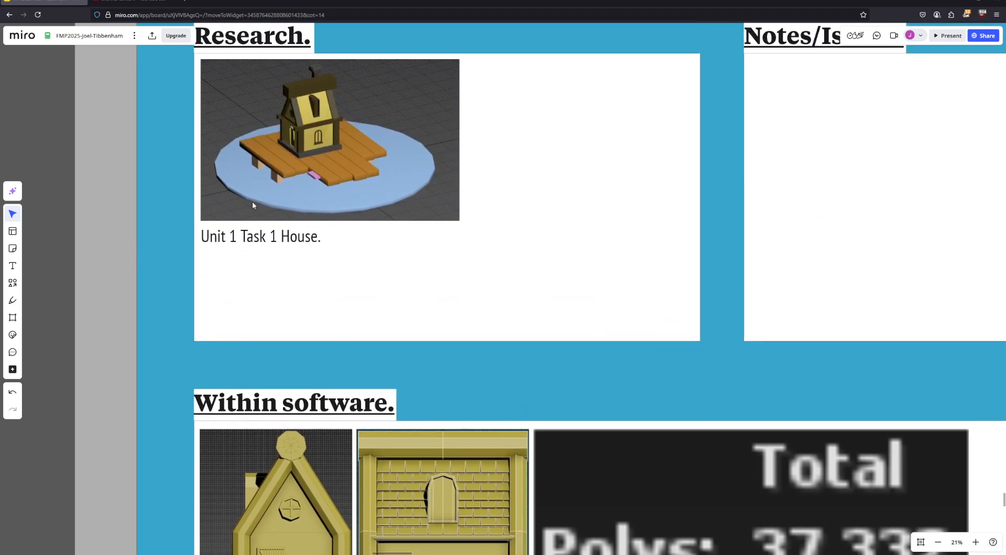
{"action": "middle_click_drag", "start_coordinate": [252, 201], "coordinate": [249, 282]}
{"action": "scroll", "coordinate": [291, 196], "scroll_direction": "up", "scroll_amount": 7}
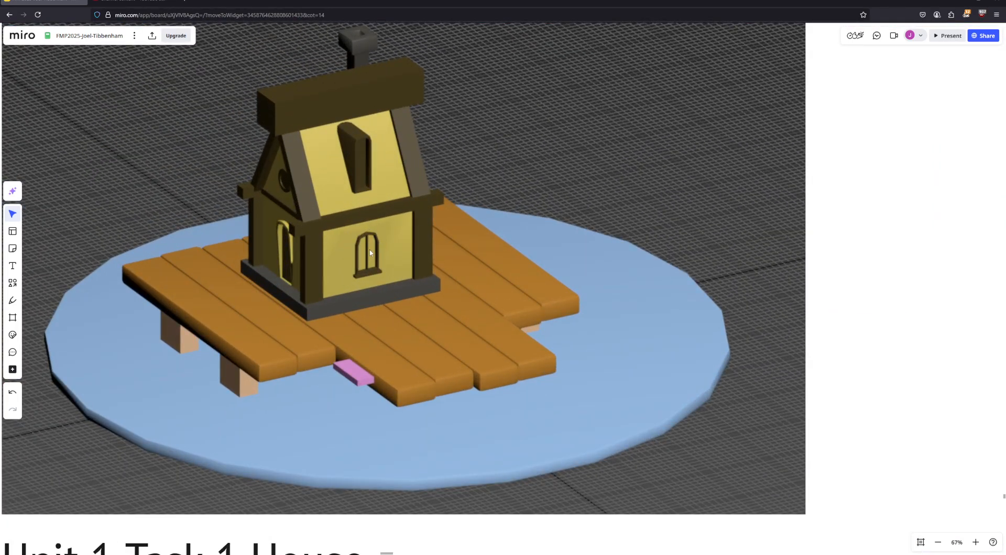
{"action": "middle_click_drag", "start_coordinate": [357, 195], "coordinate": [364, 236]}
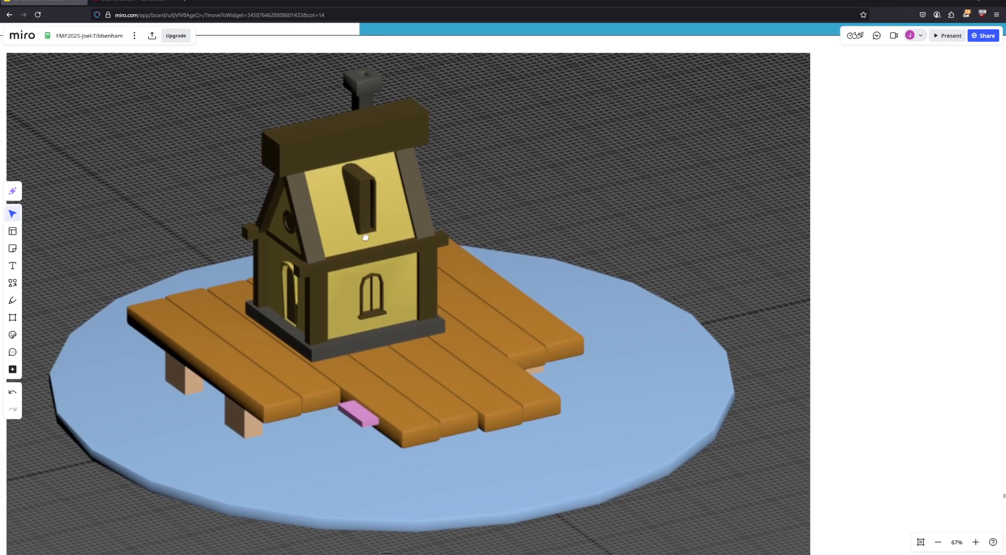
{"action": "middle_click_drag", "start_coordinate": [352, 164], "coordinate": [354, 114]}
Examine the front and side views of the house under Within software in the 3DS Max section
{"action": "scroll", "coordinate": [365, 300], "scroll_direction": "down", "scroll_amount": 4}
{"action": "middle_click_drag", "start_coordinate": [405, 339], "coordinate": [401, 131]}
{"action": "scroll", "coordinate": [398, 310], "scroll_direction": "down", "scroll_amount": 3}
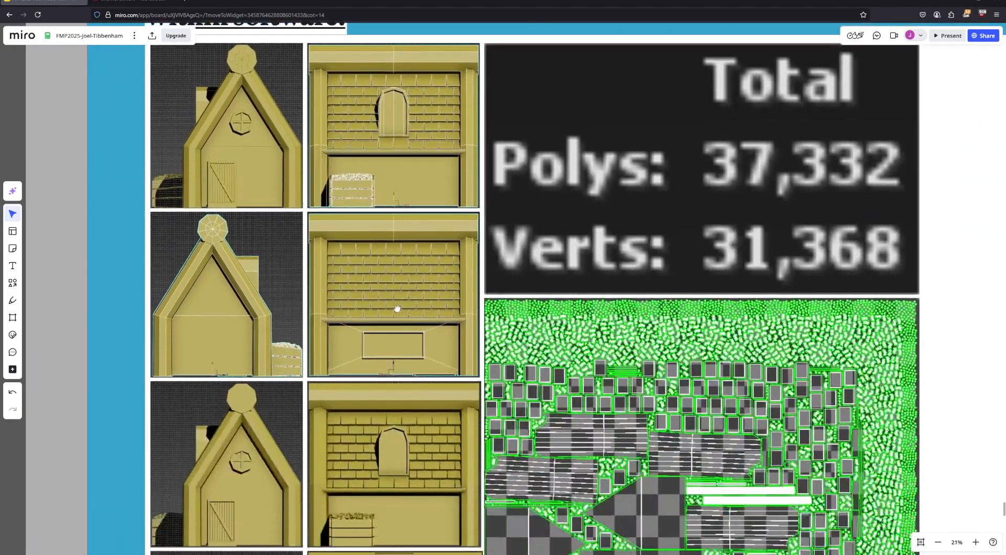
{"action": "middle_click_drag", "start_coordinate": [309, 281], "coordinate": [335, 366]}
{"action": "scroll", "coordinate": [272, 222], "scroll_direction": "up", "scroll_amount": 3}
{"action": "middle_click_drag", "start_coordinate": [272, 222], "coordinate": [281, 248]}
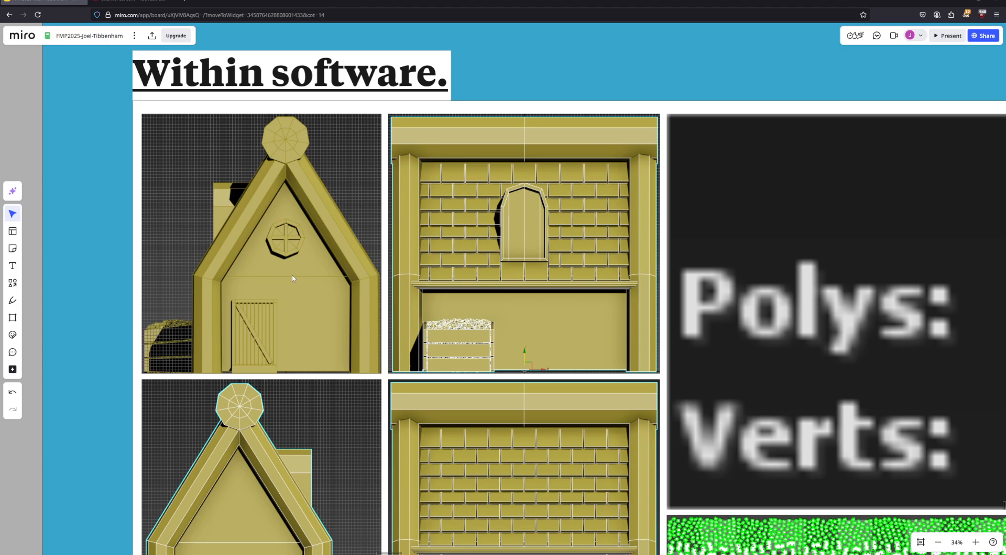
{"action": "scroll", "coordinate": [383, 243], "scroll_direction": "down", "scroll_amount": 2}
{"action": "middle_click_drag", "start_coordinate": [368, 290], "coordinate": [310, 303]}
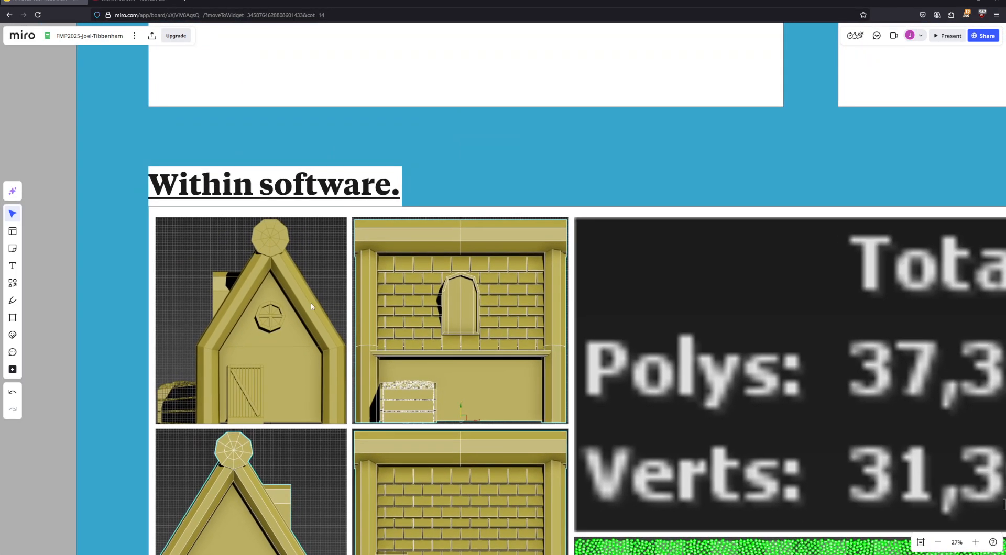
{"action": "scroll", "coordinate": [301, 294], "scroll_direction": "down", "scroll_amount": 2}
{"action": "middle_click_drag", "start_coordinate": [299, 46], "coordinate": [400, 133]}
{"action": "middle_click_drag", "start_coordinate": [429, 404], "coordinate": [373, 269]}
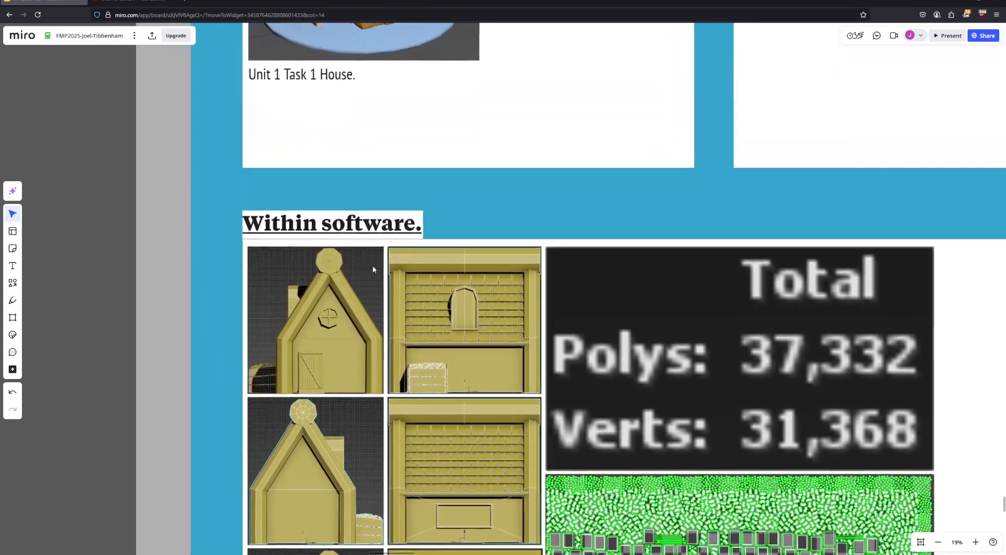
{"action": "middle_click_drag", "start_coordinate": [342, 75], "coordinate": [360, 204]}
{"action": "middle_click_drag", "start_coordinate": [385, 137], "coordinate": [349, 174]}
{"action": "middle_click_drag", "start_coordinate": [319, 313], "coordinate": [288, 194]}
{"action": "middle_click_drag", "start_coordinate": [360, 350], "coordinate": [242, 250]}
Look over the 2 Story House area and the sections around it on the board
{"action": "middle_click_drag", "start_coordinate": [260, 340], "coordinate": [701, 475]}
{"action": "scroll", "coordinate": [701, 475], "scroll_direction": "down", "scroll_amount": 4}
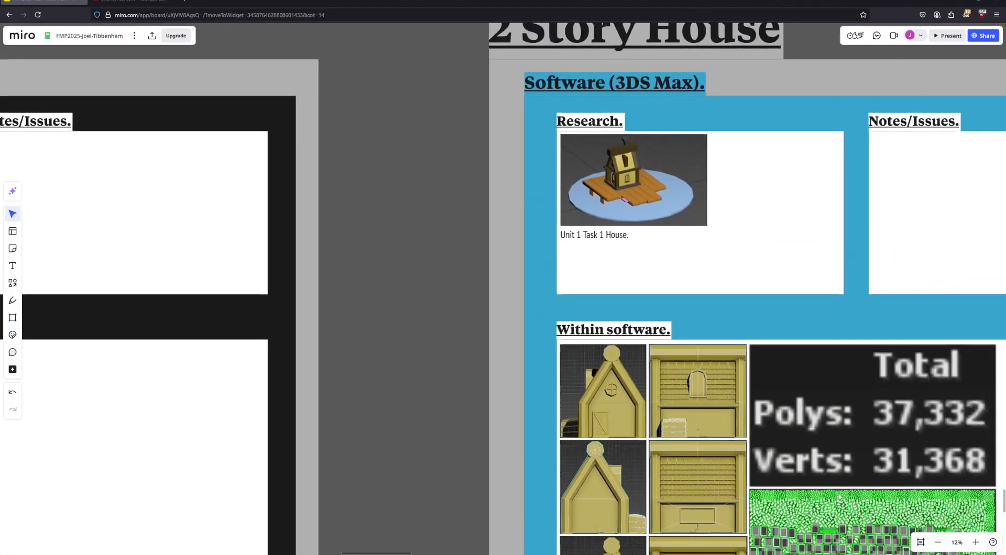
{"action": "middle_click_drag", "start_coordinate": [990, 545], "coordinate": [536, 346]}
{"action": "scroll", "coordinate": [536, 346], "scroll_direction": "down", "scroll_amount": 1}
{"action": "scroll", "coordinate": [535, 345], "scroll_direction": "down", "scroll_amount": 1}
{"action": "middle_click_drag", "start_coordinate": [826, 507], "coordinate": [632, 426]}
{"action": "scroll", "coordinate": [518, 339], "scroll_direction": "down", "scroll_amount": 2}
{"action": "scroll", "coordinate": [410, 313], "scroll_direction": "down", "scroll_amount": 1}
{"action": "middle_click_drag", "start_coordinate": [285, 284], "coordinate": [522, 299]}
{"action": "scroll", "coordinate": [461, 272], "scroll_direction": "up", "scroll_amount": 3}
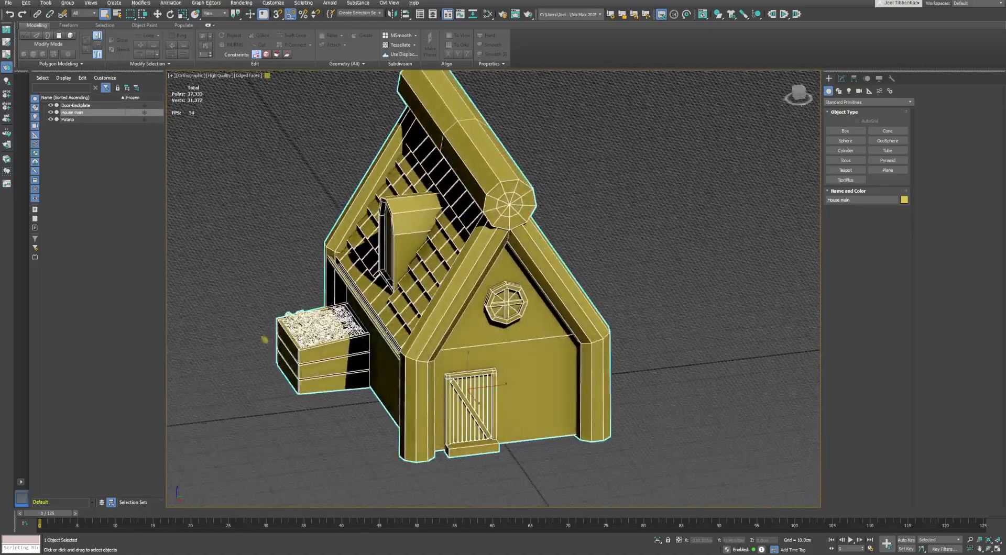
Switch to 3ds Max, view the house from another angle, and close the program without saving the scene
{"action": "mouse_move", "coordinate": [396, 359]}
{"action": "middle_mouse_down", "text": "alt"}
{"action": "mouse_move", "coordinate": [412, 329]}
{"action": "mouse_move", "coordinate": [414, 345]}
{"action": "mouse_move", "coordinate": [390, 364]}
{"action": "mouse_move", "coordinate": [433, 335]}
{"action": "mouse_move", "coordinate": [382, 348]}
{"action": "mouse_move", "coordinate": [395, 355]}
{"action": "middle_mouse_up", "text": "alt"}
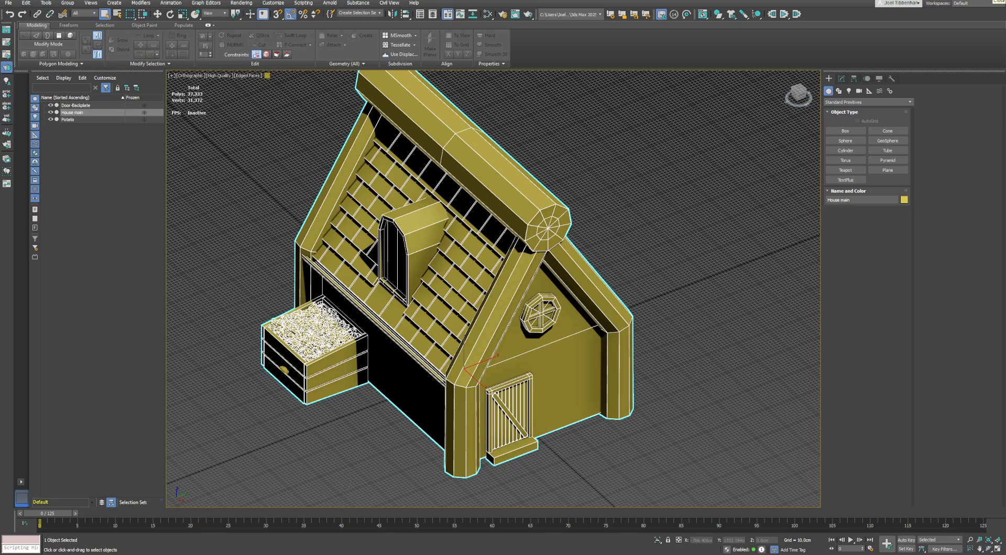
{"action": "left_click", "coordinate": [995, 1]}
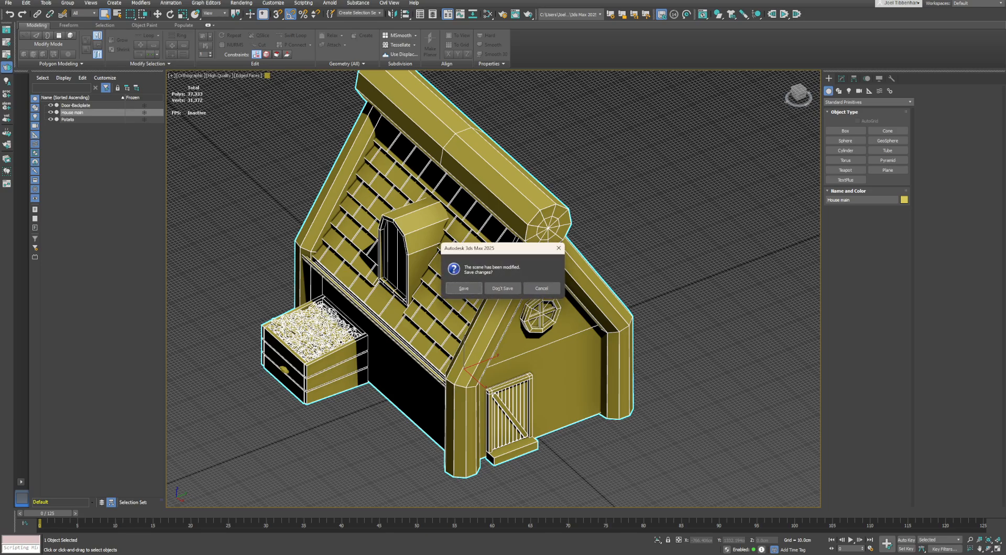
{"action": "left_click", "coordinate": [503, 288]}
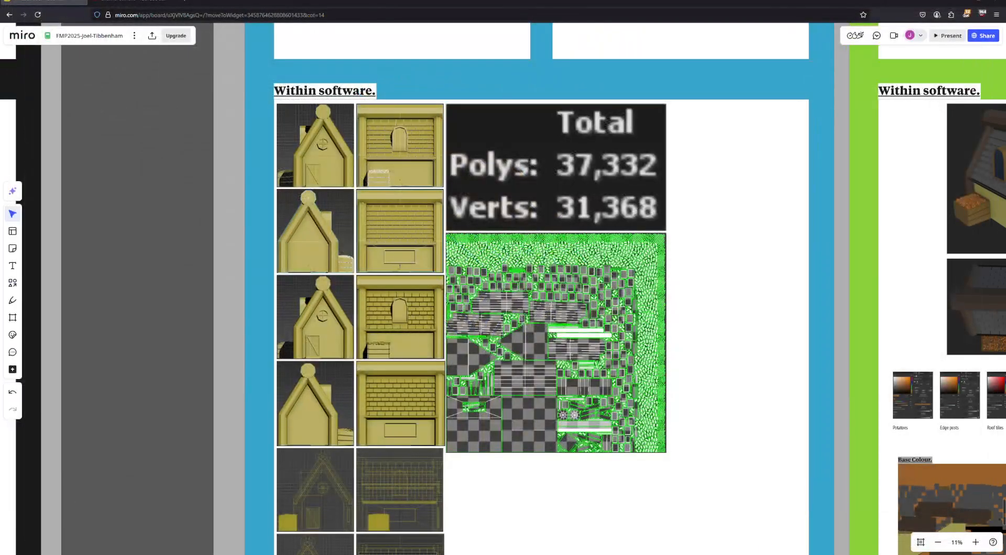
Switch to 3D Viewer and examine the house model with its roof tiles and potato crate
{"action": "left_click", "coordinate": [188, 554]}
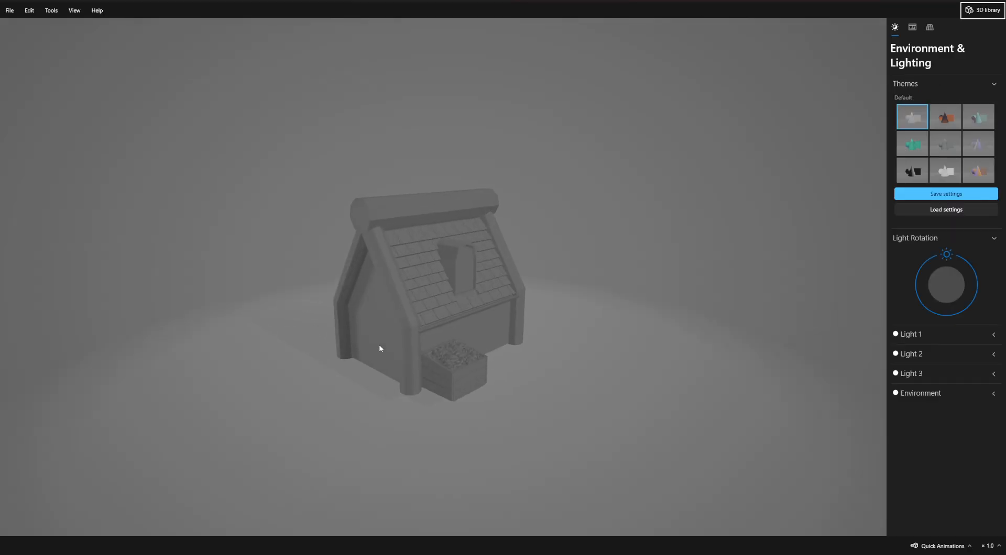
{"action": "left_click_drag", "start_coordinate": [379, 346], "coordinate": [390, 377]}
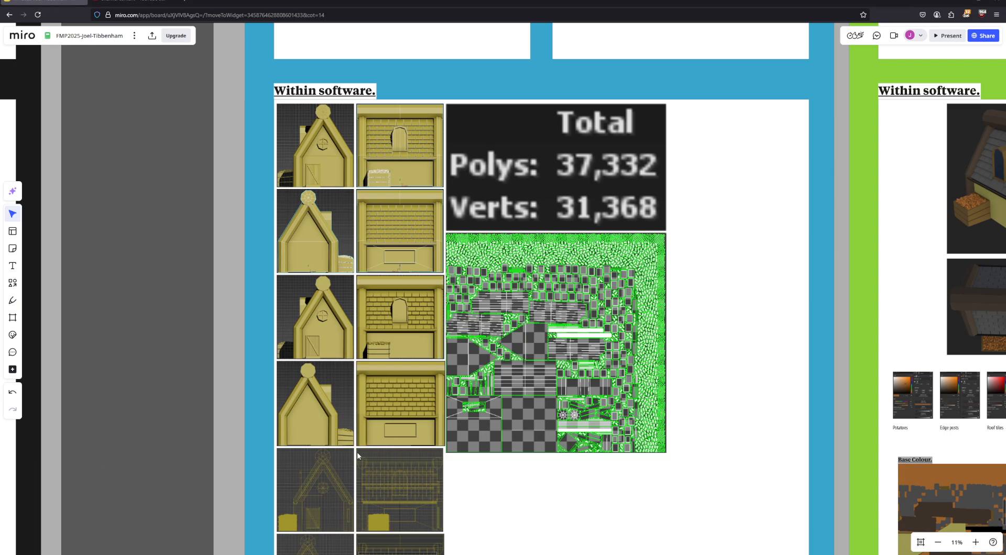
Return to the Miro board and select the UV layout and polygon count images in the 3DS Max section
{"action": "middle_click_drag", "start_coordinate": [546, 525], "coordinate": [258, 384]}
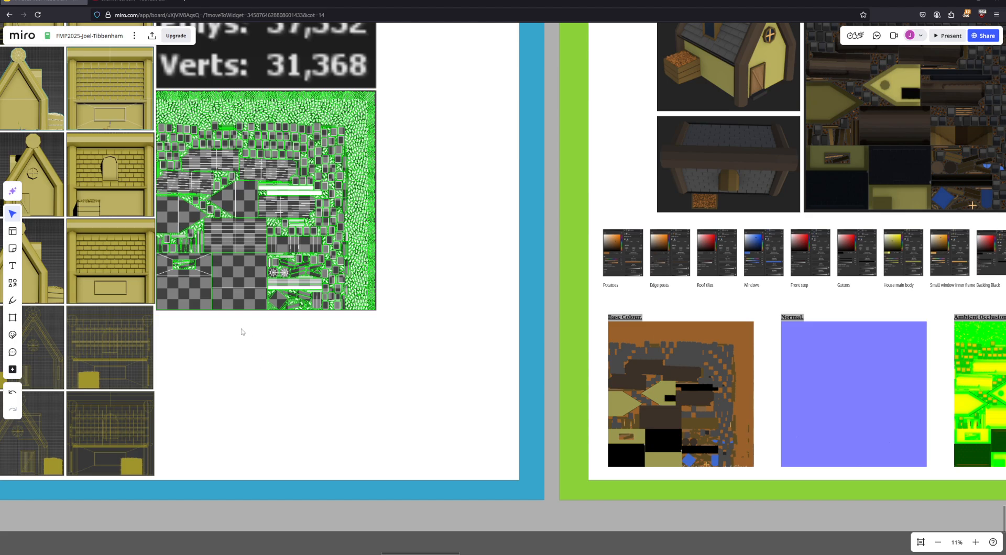
{"action": "scroll", "coordinate": [344, 288], "scroll_direction": "down", "scroll_amount": 3}
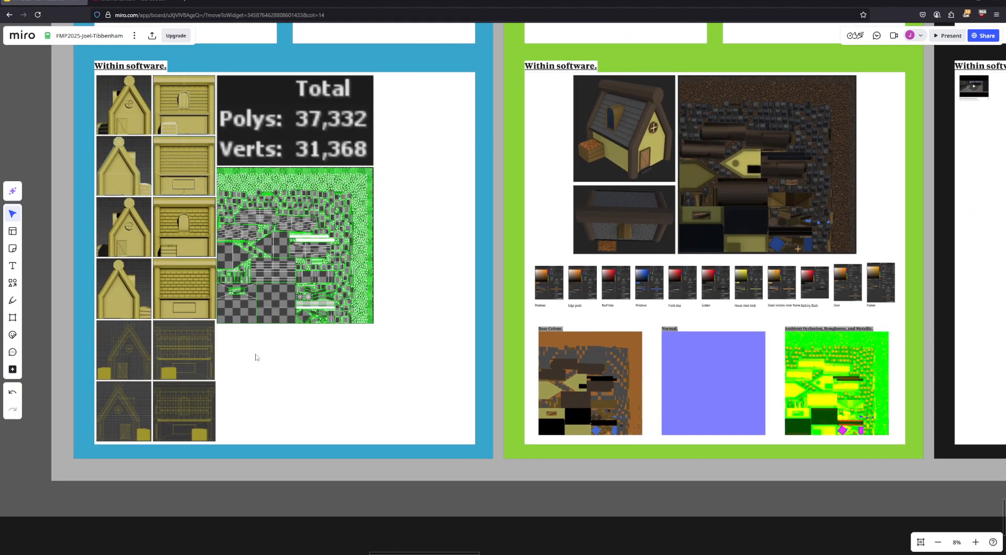
{"action": "left_click", "coordinate": [269, 243]}
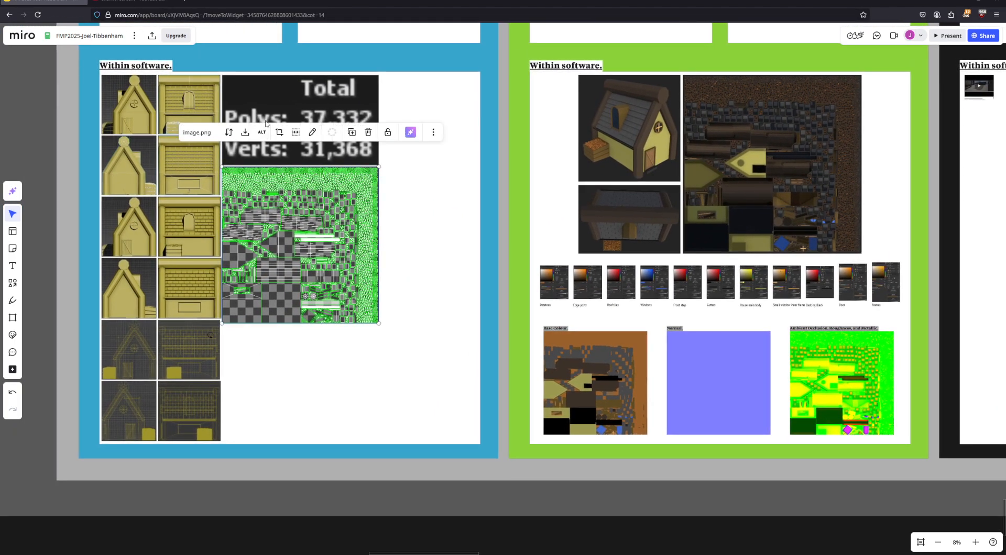
{"action": "left_click_drag", "start_coordinate": [245, 225], "coordinate": [255, 257]}
{"action": "scroll", "coordinate": [304, 337], "scroll_direction": "left", "scroll_amount": 2}
{"action": "scroll", "coordinate": [304, 337], "scroll_direction": "down", "scroll_amount": 1}
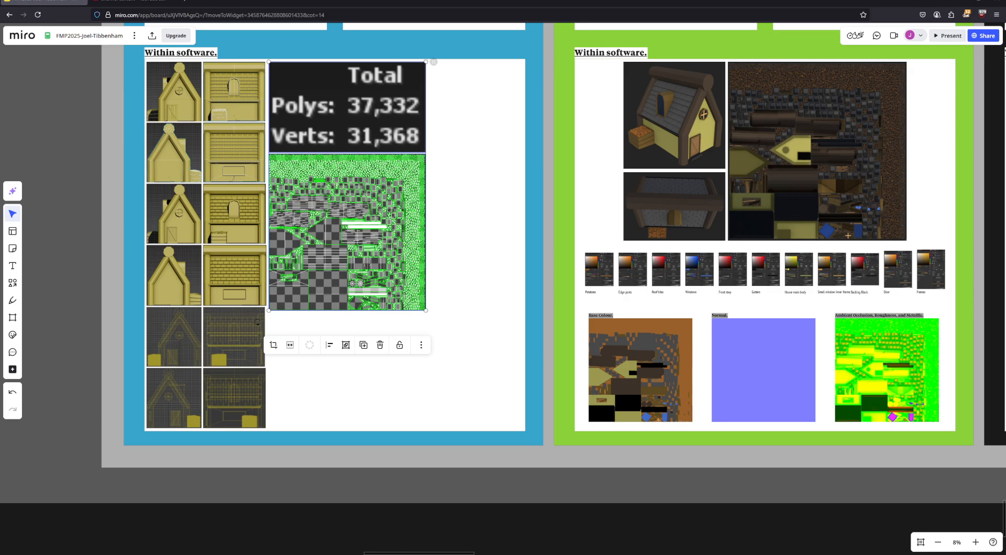
Examine the UV layout image up close, including the small islands packed along its upper edge
{"action": "middle_click_drag", "start_coordinate": [313, 394], "coordinate": [214, 428]}
{"action": "scroll", "coordinate": [264, 168], "scroll_direction": "up", "scroll_amount": 3}
{"action": "middle_click_drag", "start_coordinate": [264, 212], "coordinate": [315, 197]}
{"action": "scroll", "coordinate": [315, 197], "scroll_direction": "up", "scroll_amount": 3}
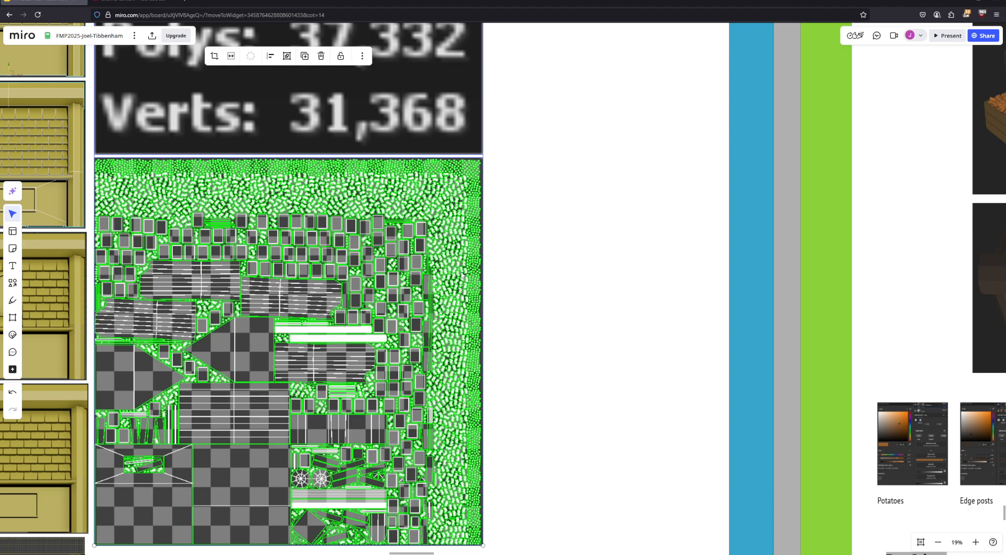
{"action": "scroll", "coordinate": [179, 181], "scroll_direction": "up", "scroll_amount": 5}
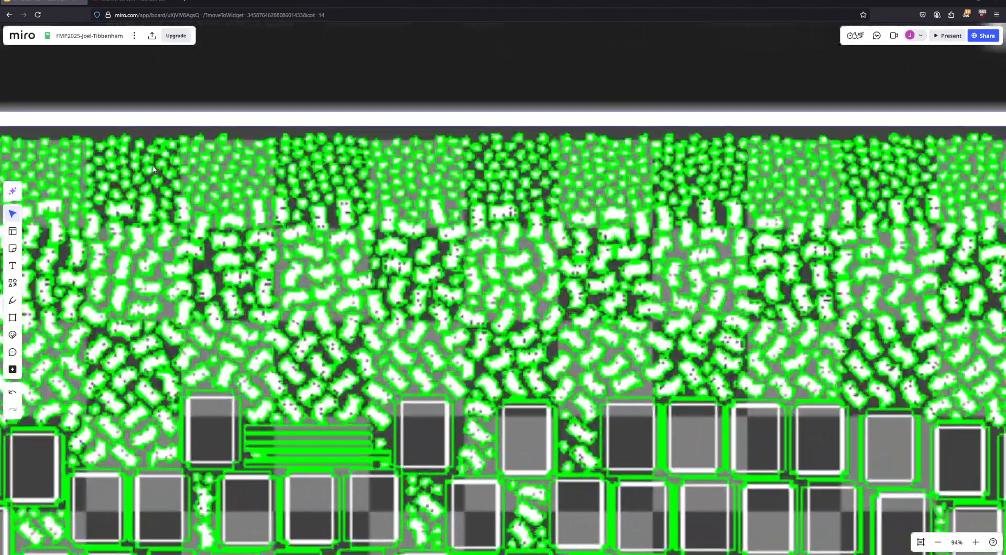
{"action": "scroll", "coordinate": [247, 252], "scroll_direction": "down", "scroll_amount": 5}
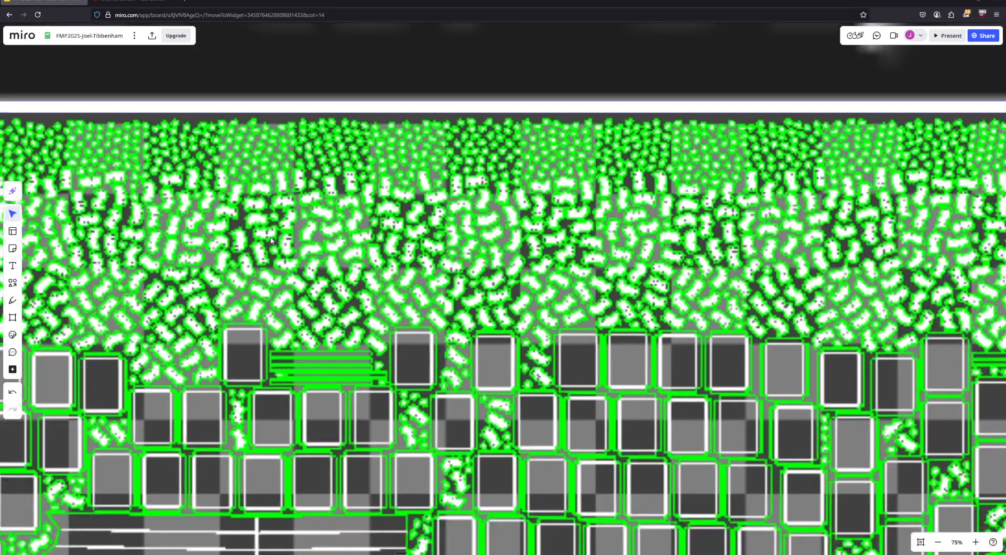
{"action": "scroll", "coordinate": [220, 142], "scroll_direction": "down", "scroll_amount": 2}
{"action": "scroll", "coordinate": [280, 195], "scroll_direction": "down", "scroll_amount": 3}
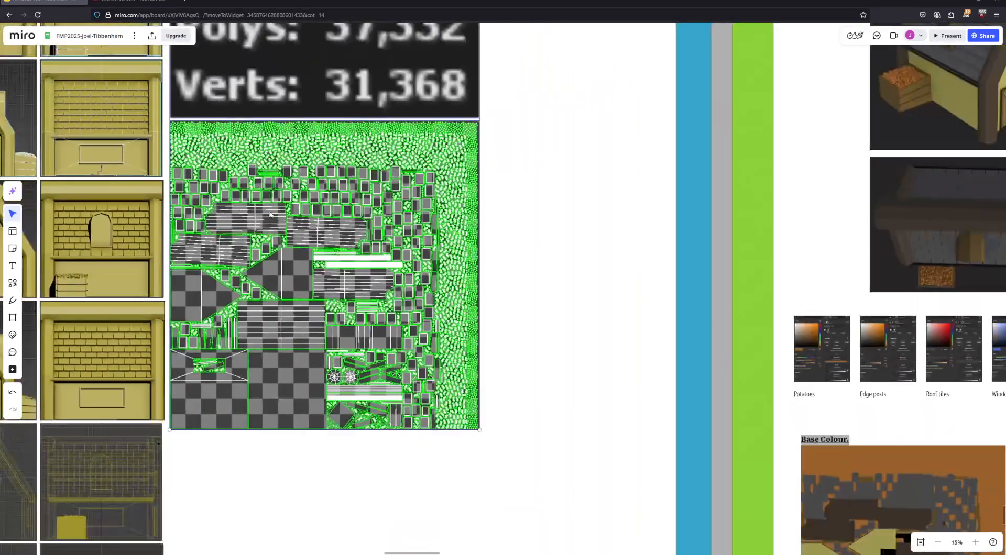
Examine the textured house renders and the texture sheet in the Substance Painter section
{"action": "middle_click_drag", "start_coordinate": [574, 231], "coordinate": [496, 254]}
{"action": "middle_click_drag", "start_coordinate": [964, 263], "coordinate": [478, 256]}
{"action": "scroll", "coordinate": [478, 256], "scroll_direction": "up", "scroll_amount": 3}
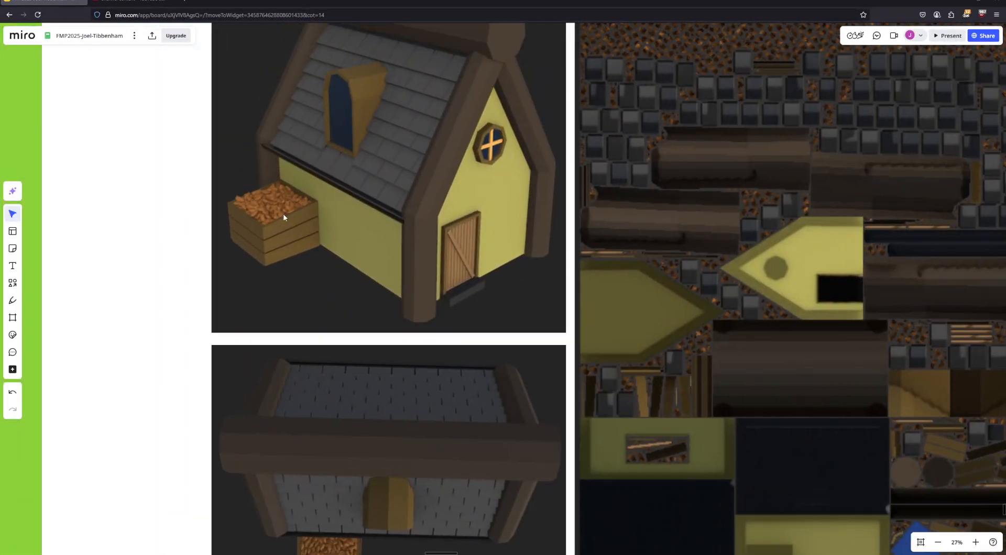
{"action": "scroll", "coordinate": [369, 282], "scroll_direction": "down", "scroll_amount": 3}
{"action": "scroll", "coordinate": [409, 171], "scroll_direction": "right", "scroll_amount": 10}
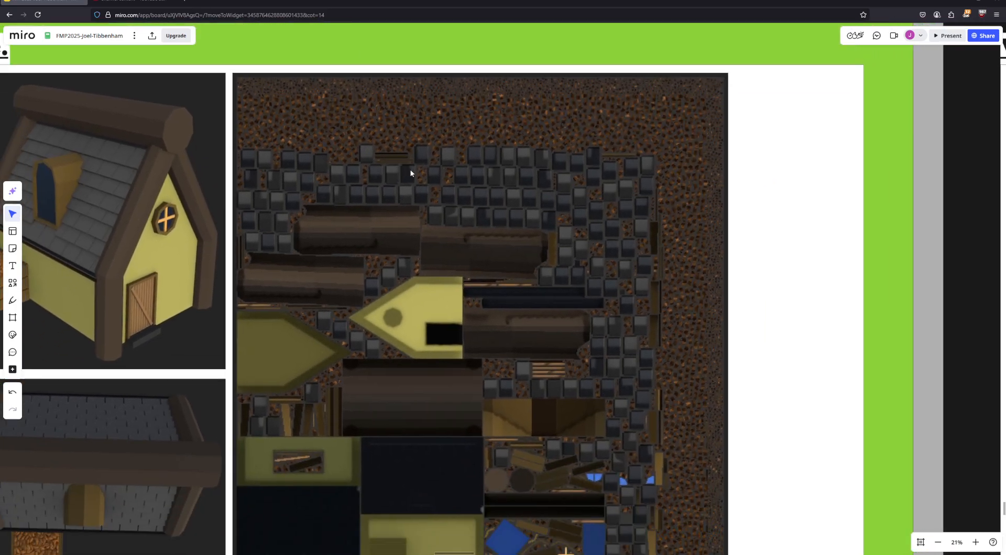
Examine the Base Colour map and compare it with the shaded texture sheet above it
{"action": "scroll", "coordinate": [386, 281], "scroll_direction": "down", "scroll_amount": 3}
{"action": "scroll", "coordinate": [349, 333], "scroll_direction": "up", "scroll_amount": 3}
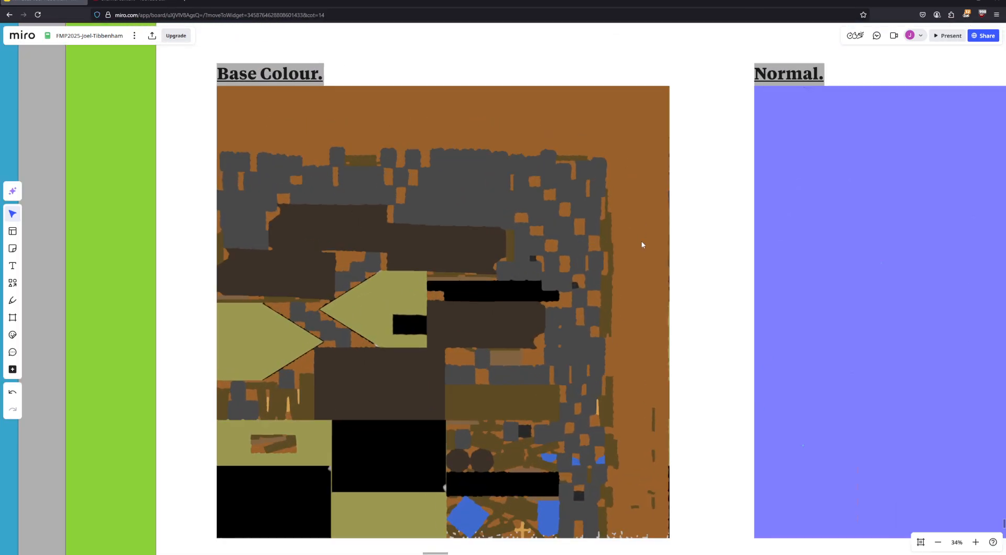
{"action": "scroll", "coordinate": [643, 406], "scroll_direction": "down", "scroll_amount": 3}
{"action": "scroll", "coordinate": [593, 339], "scroll_direction": "up", "scroll_amount": 10}
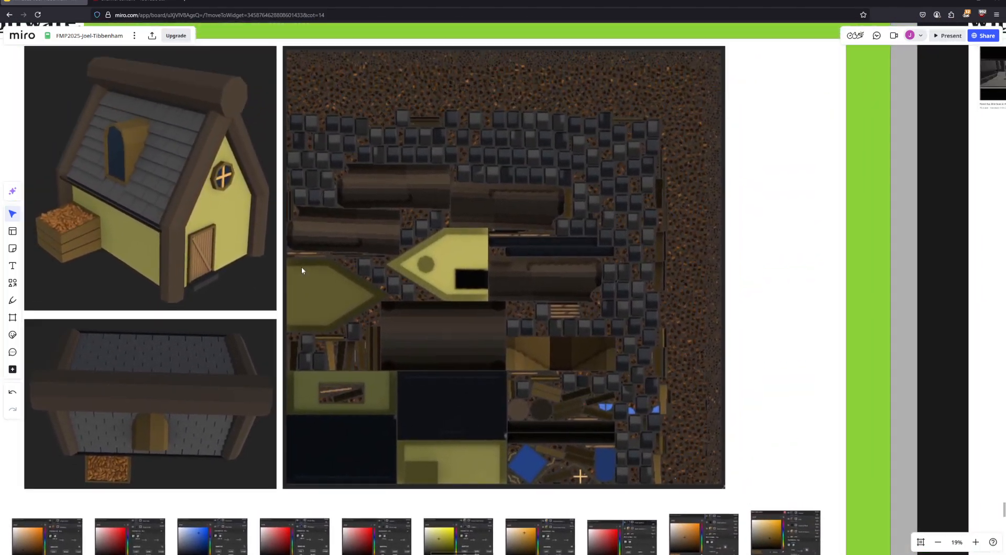
{"action": "middle_click_drag", "start_coordinate": [409, 74], "coordinate": [312, 115]}
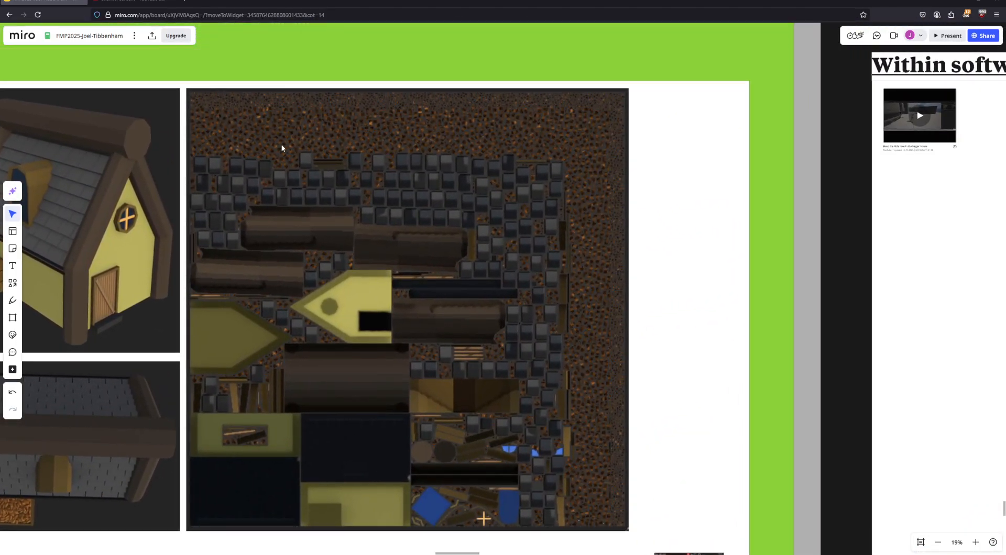
{"action": "middle_click_drag", "start_coordinate": [271, 202], "coordinate": [345, 106]}
{"action": "scroll", "coordinate": [344, 105], "scroll_direction": "down", "scroll_amount": 1}
Review the material colour settings and exported texture maps, ending with the full 2 Story House area in view
{"action": "middle_click_drag", "start_coordinate": [383, 426], "coordinate": [433, 330]}
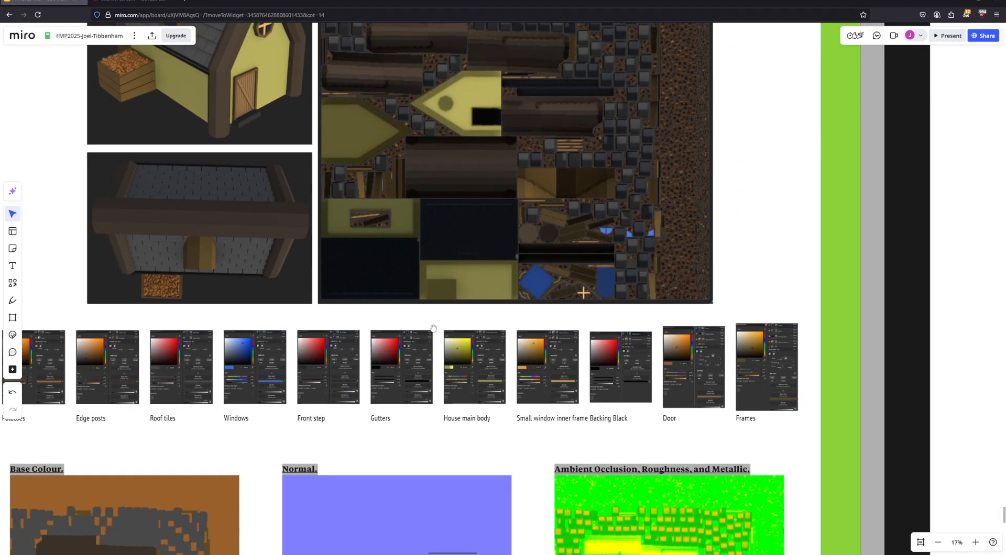
{"action": "scroll", "coordinate": [434, 330], "scroll_direction": "down", "scroll_amount": 3}
{"action": "middle_click_drag", "start_coordinate": [391, 379], "coordinate": [426, 337]}
{"action": "middle_click_drag", "start_coordinate": [373, 398], "coordinate": [416, 359]}
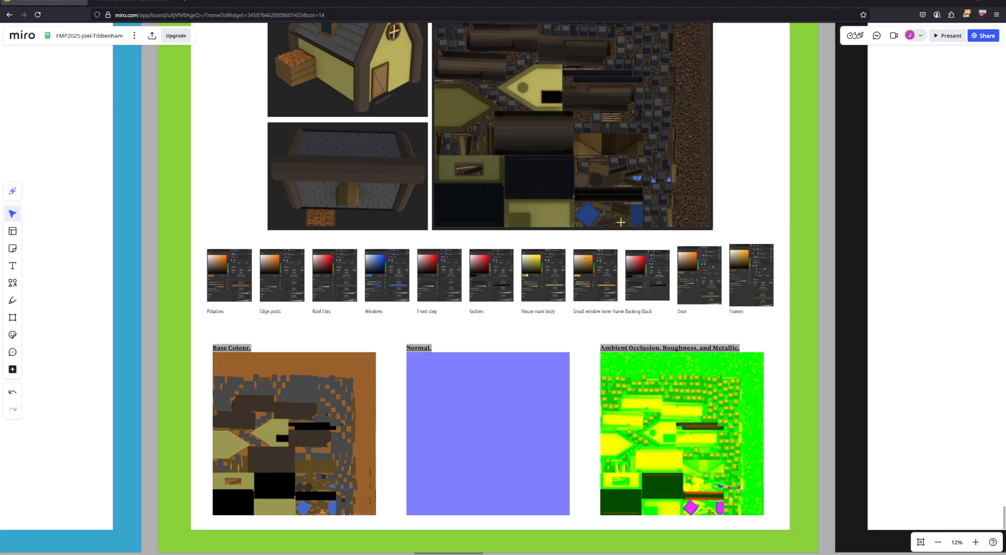
{"action": "scroll", "coordinate": [319, 428], "scroll_direction": "down", "scroll_amount": 5}
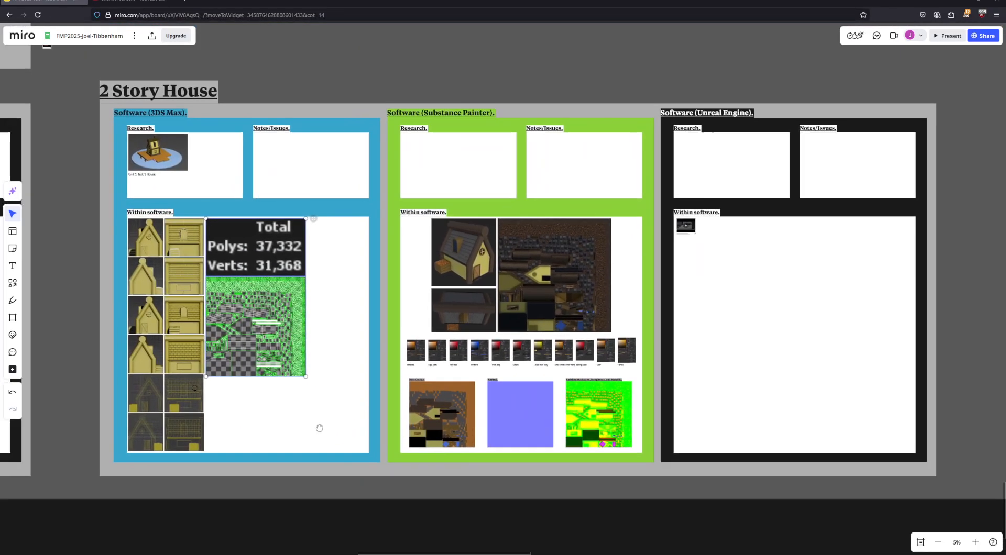
{"action": "left_click_drag", "start_coordinate": [319, 428], "coordinate": [364, 458]}
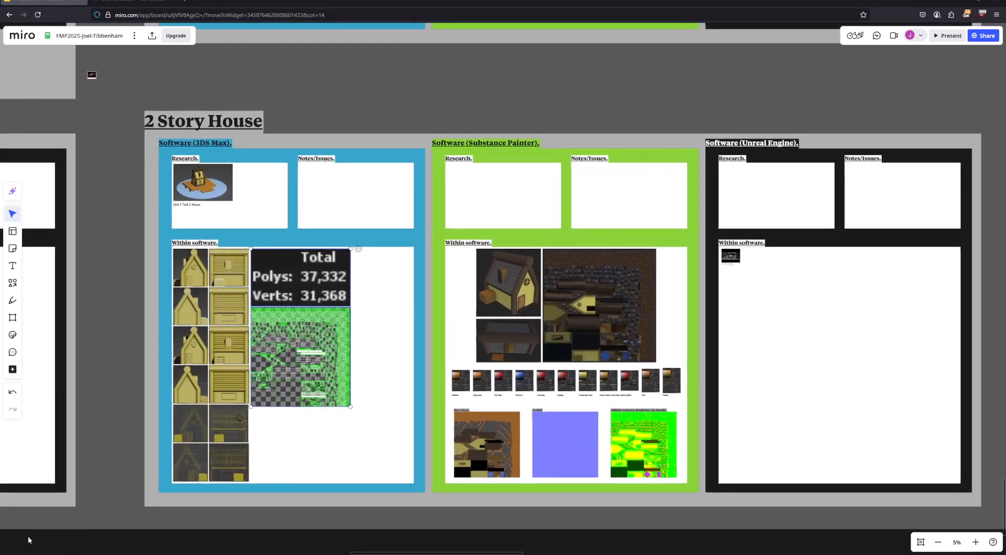